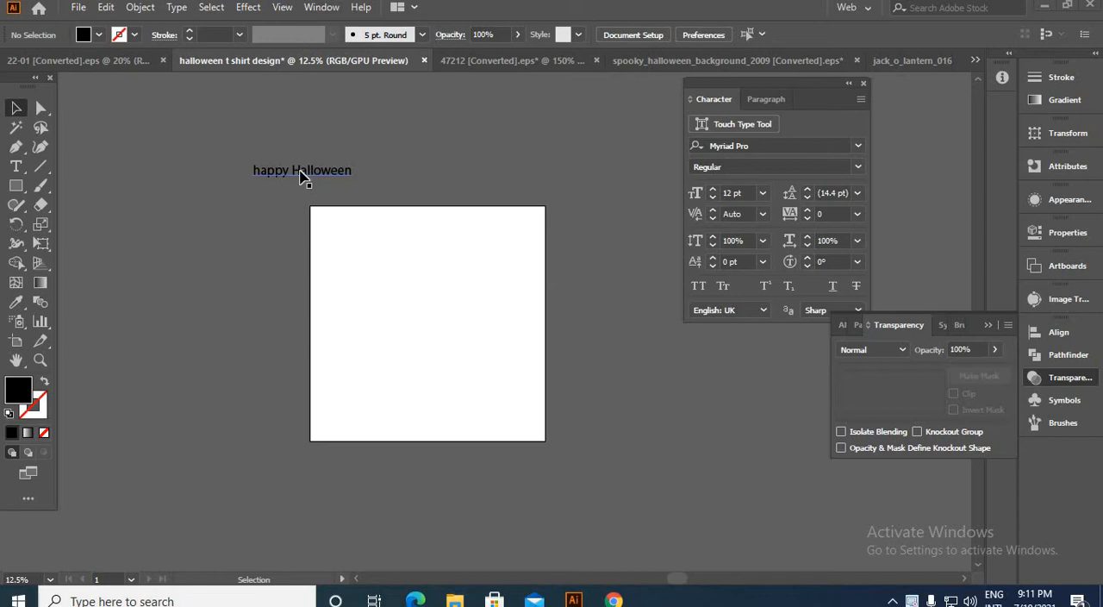
Step: Break the happy Halloween text onto two lines and split it into separate text objects with the divideTextFrame script
double_click(295, 172)
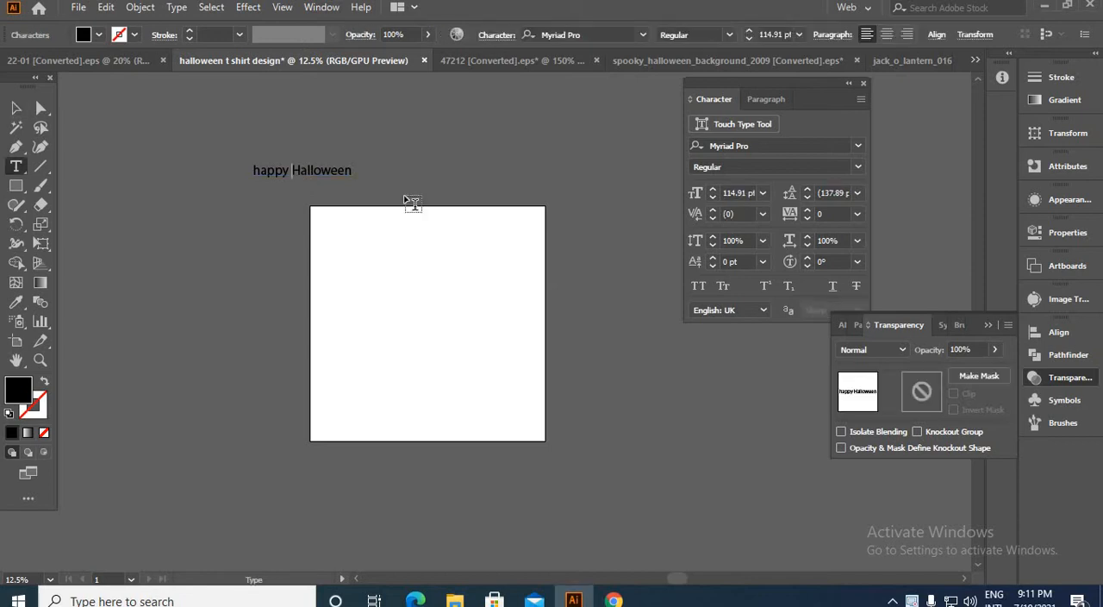
key(Return)
key(Escape)
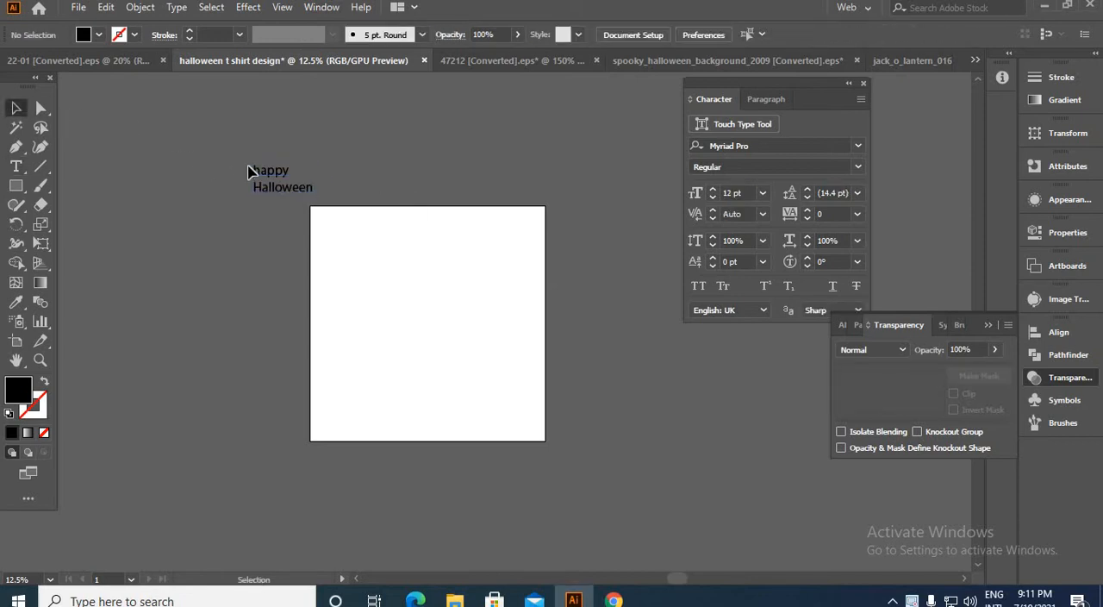
click(266, 181)
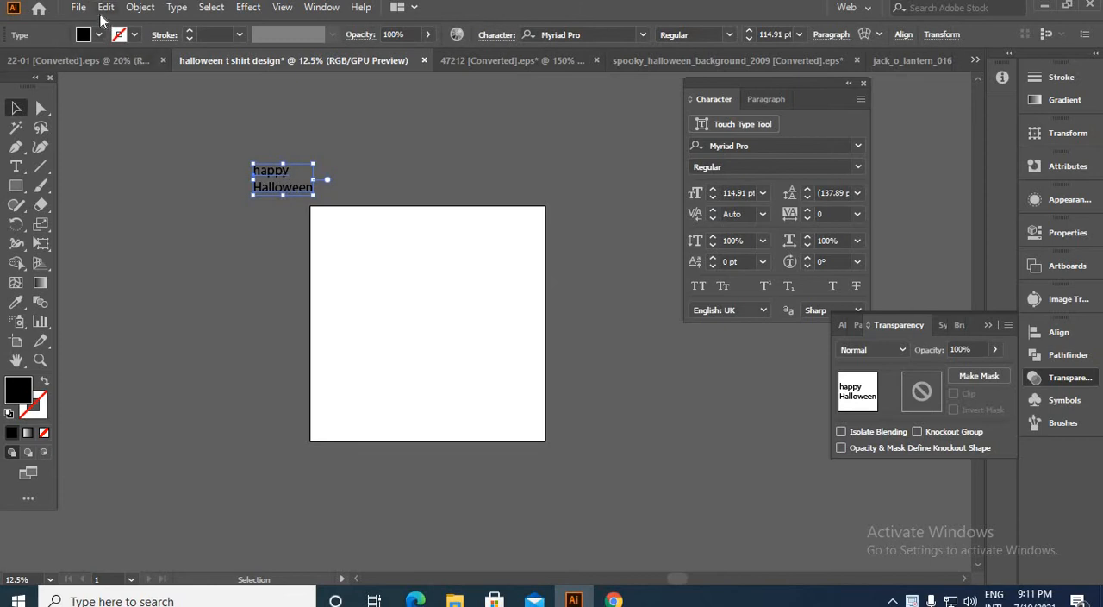
click(82, 10)
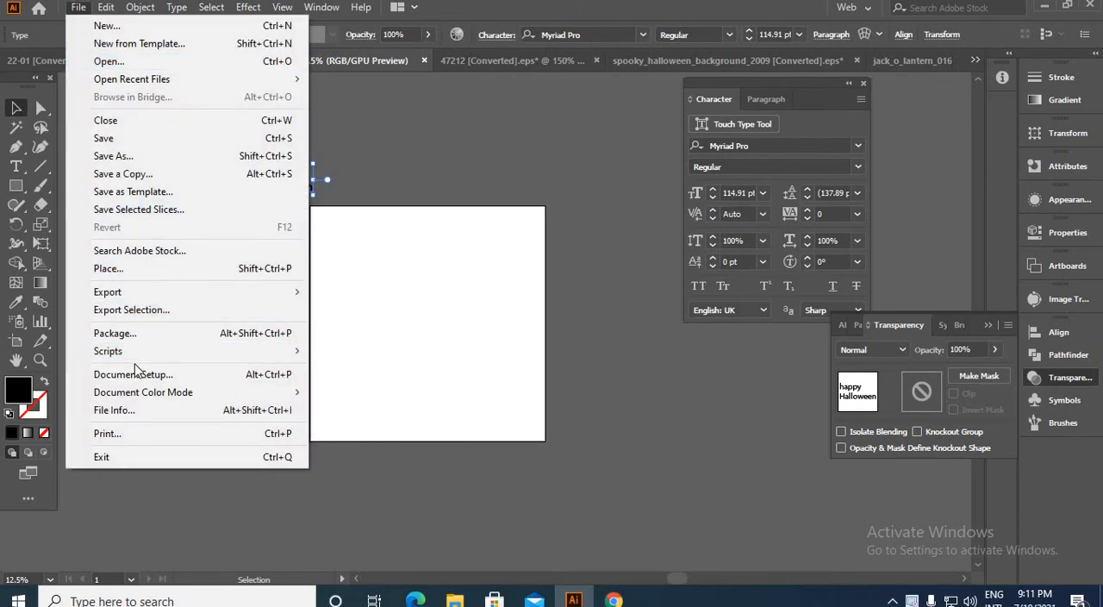
mouse_move(284, 351)
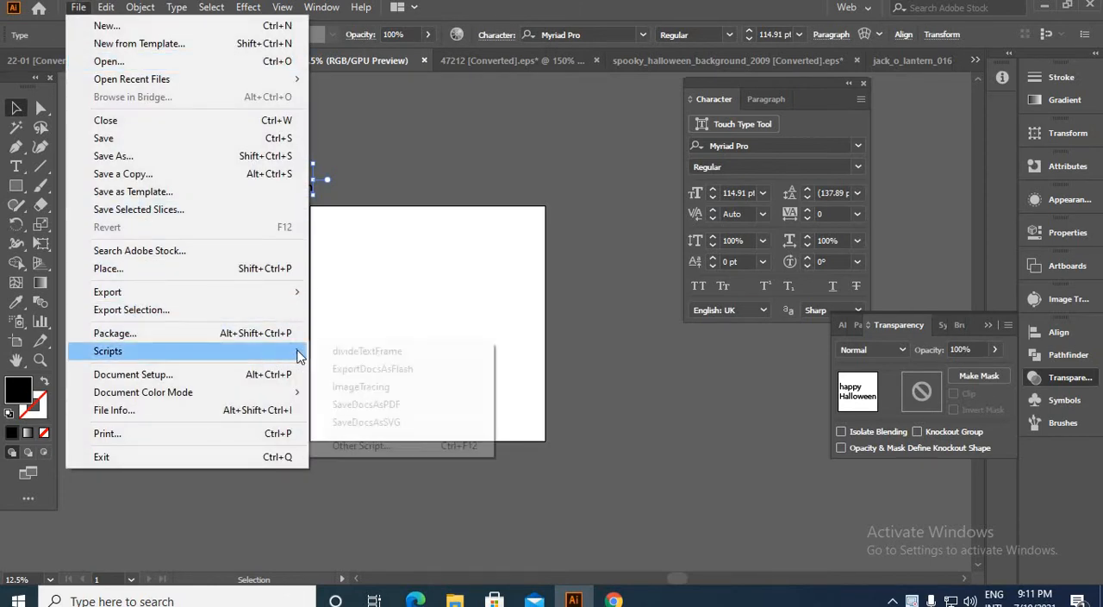
click(372, 353)
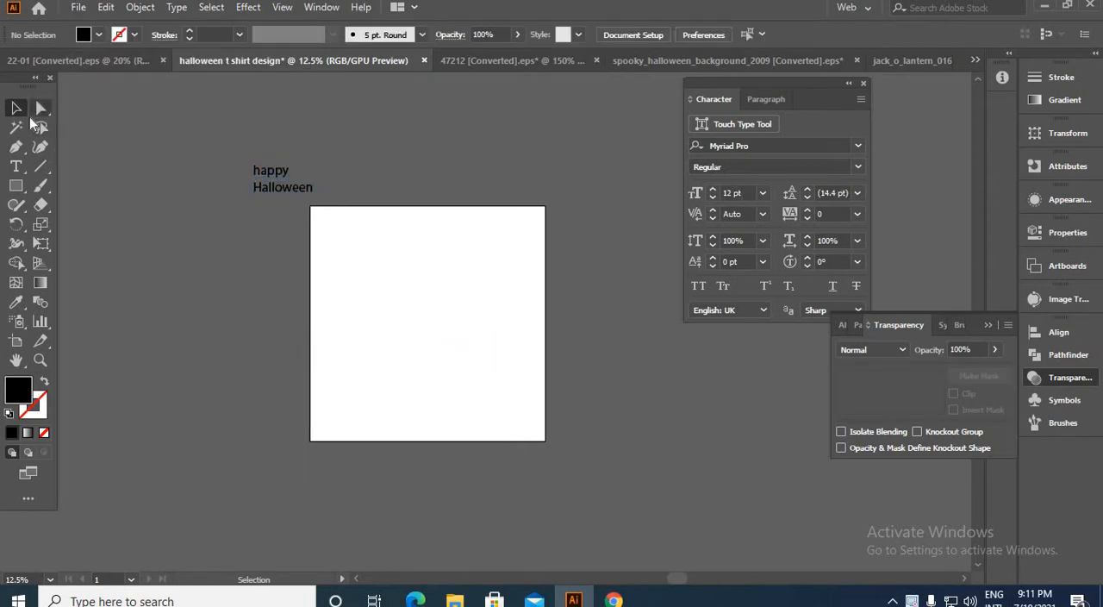
Step: Draw a black rectangle covering the whole artboard as the background and deselect it
click(15, 185)
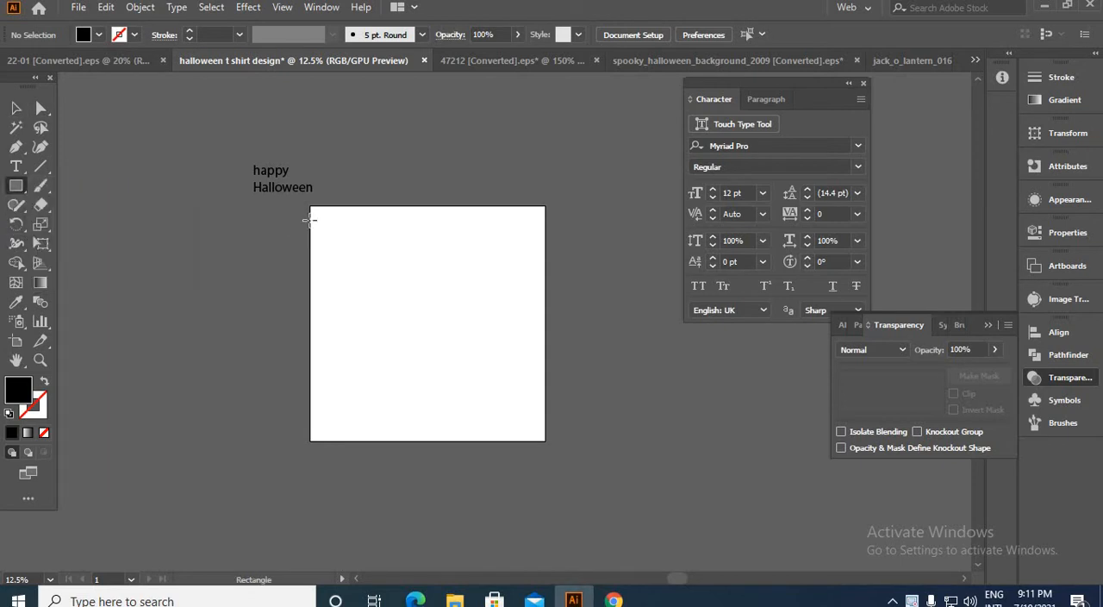
mouse_move(311, 205)
mouse_down()
mouse_move(444, 360)
mouse_move(545, 441)
mouse_up()
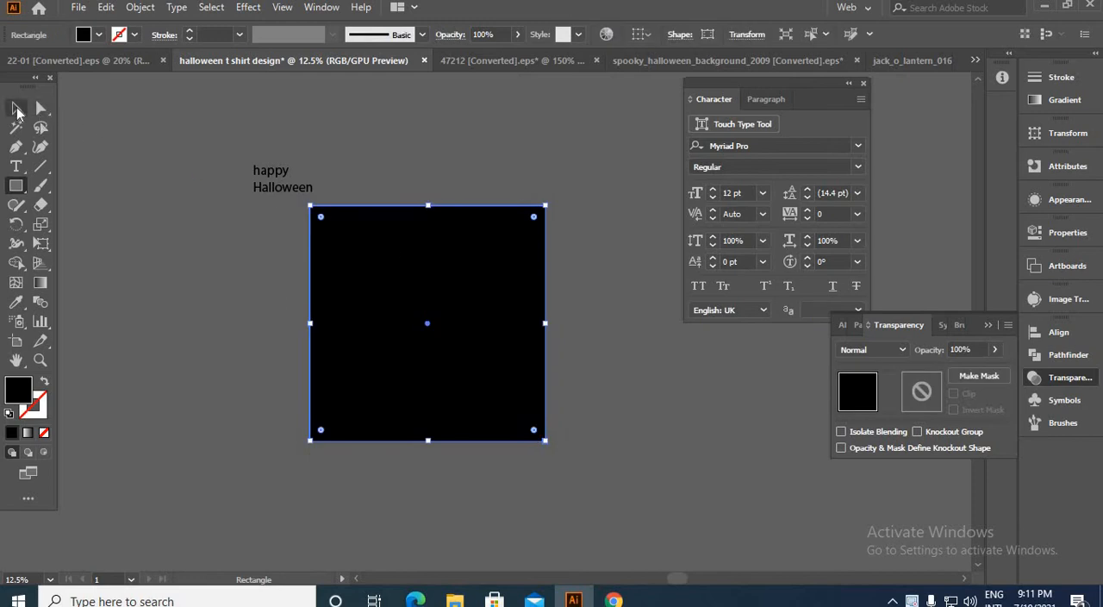
click(15, 108)
click(384, 148)
click(473, 312)
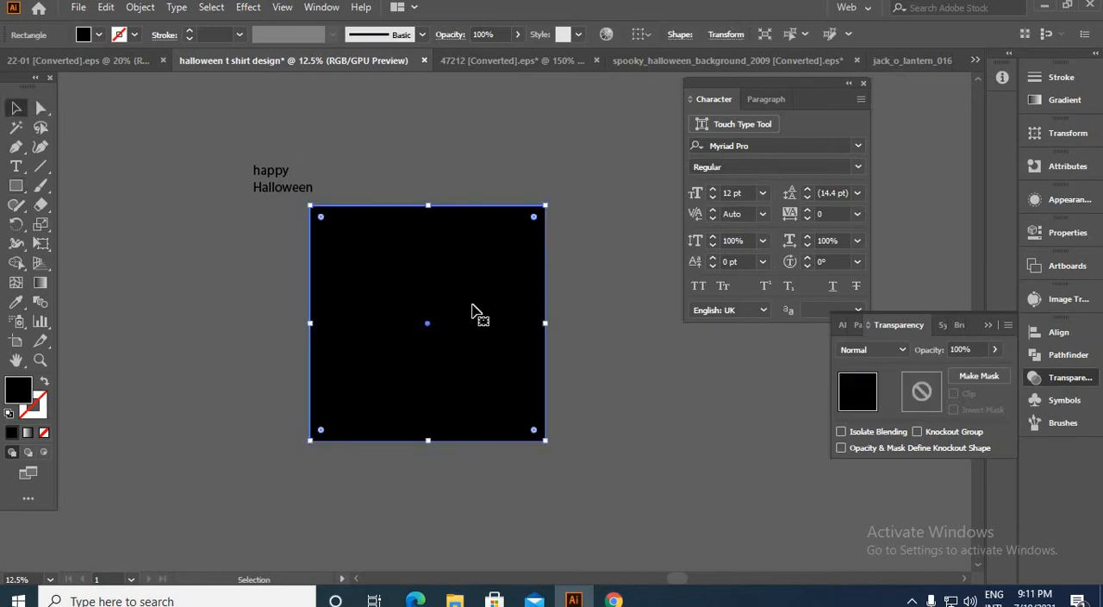
key(ctrl+shift+a)
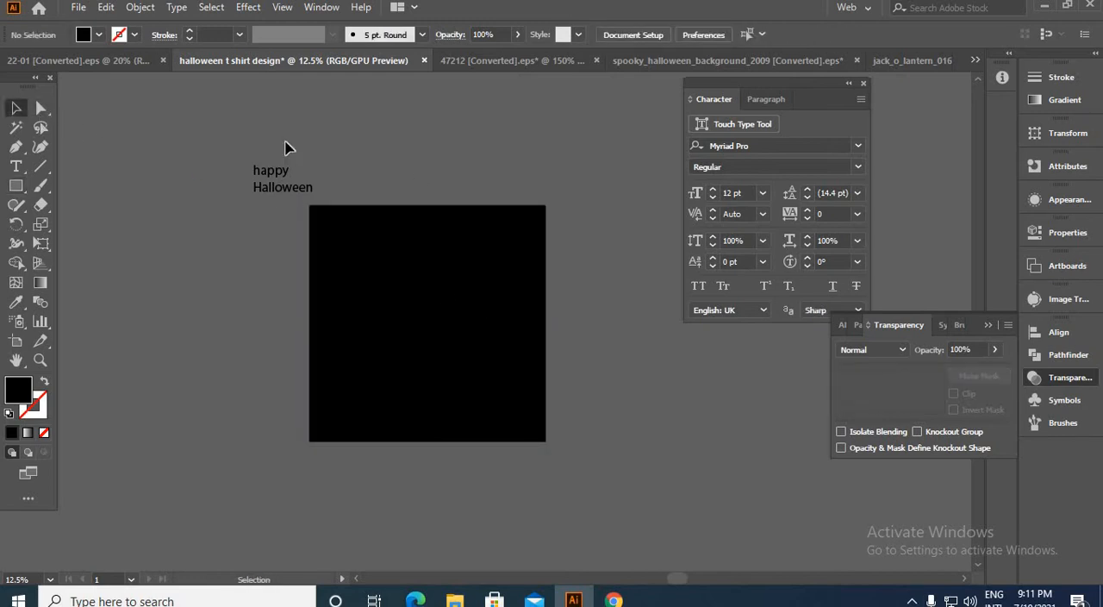
Step: Change the fill color of both the happy and Halloween text lines to white
scroll(280, 140, up, 1)
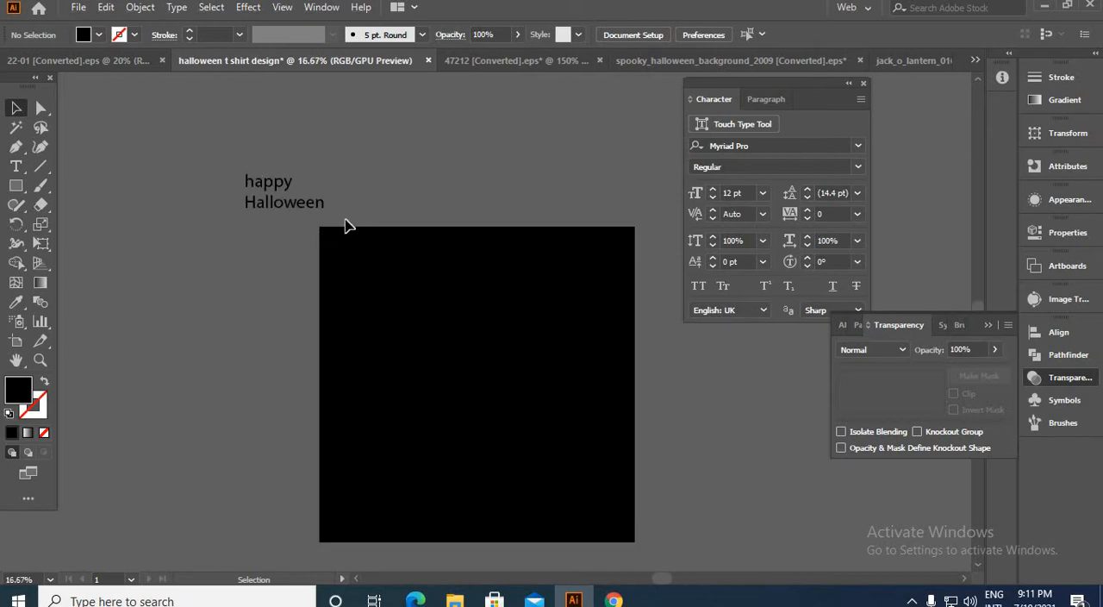
drag(231, 148, 345, 221)
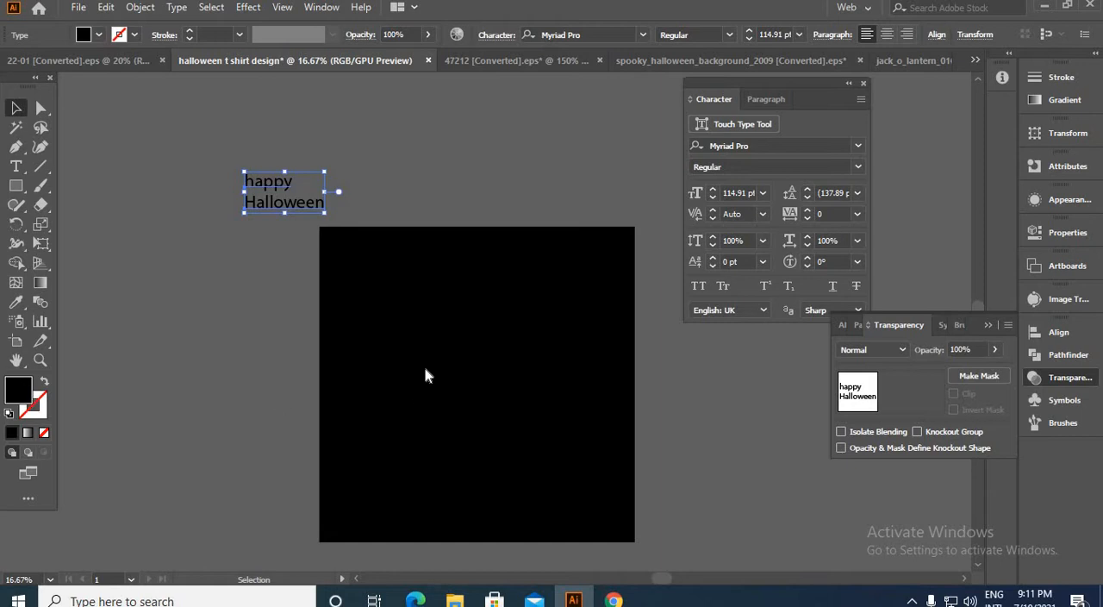
double_click(18, 390)
drag(643, 306, 600, 280)
click(987, 302)
Step: Convert both text lines to Title Case and deselect them
click(177, 8)
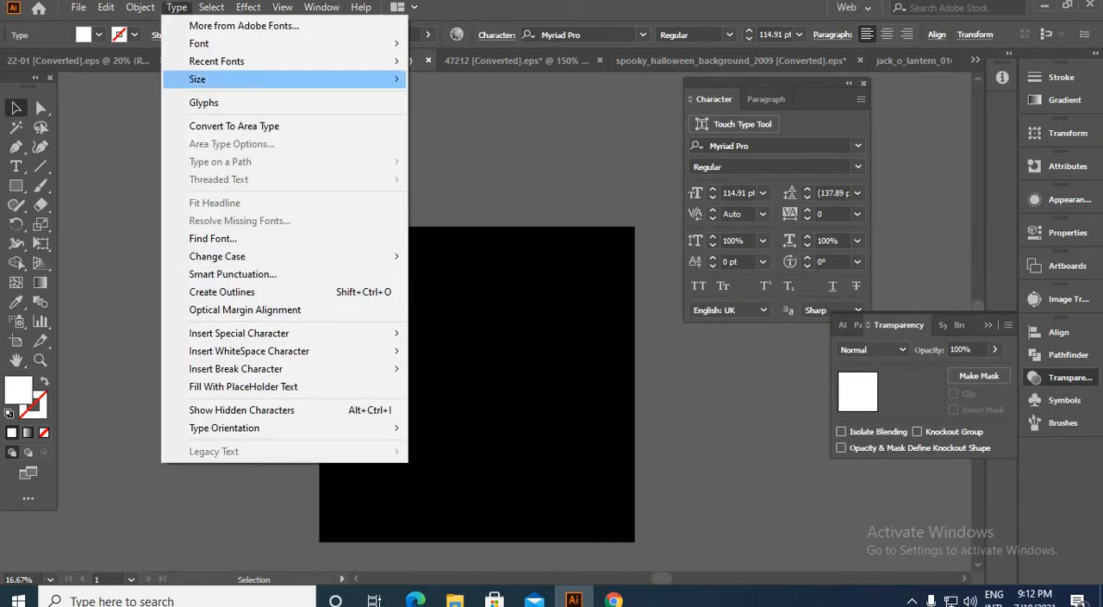
mouse_move(241, 257)
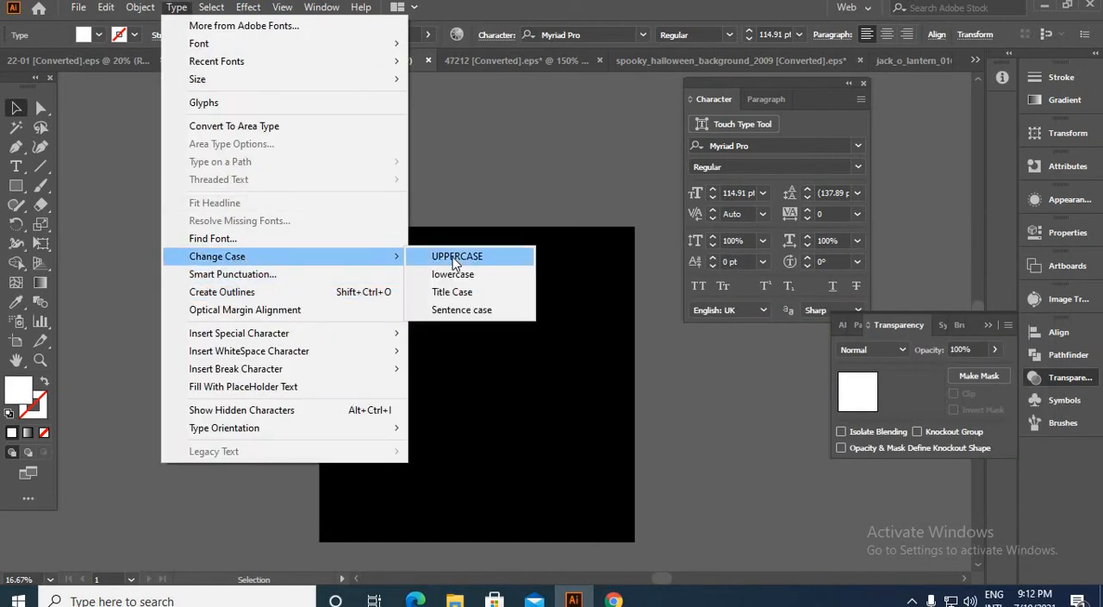
click(457, 292)
click(451, 142)
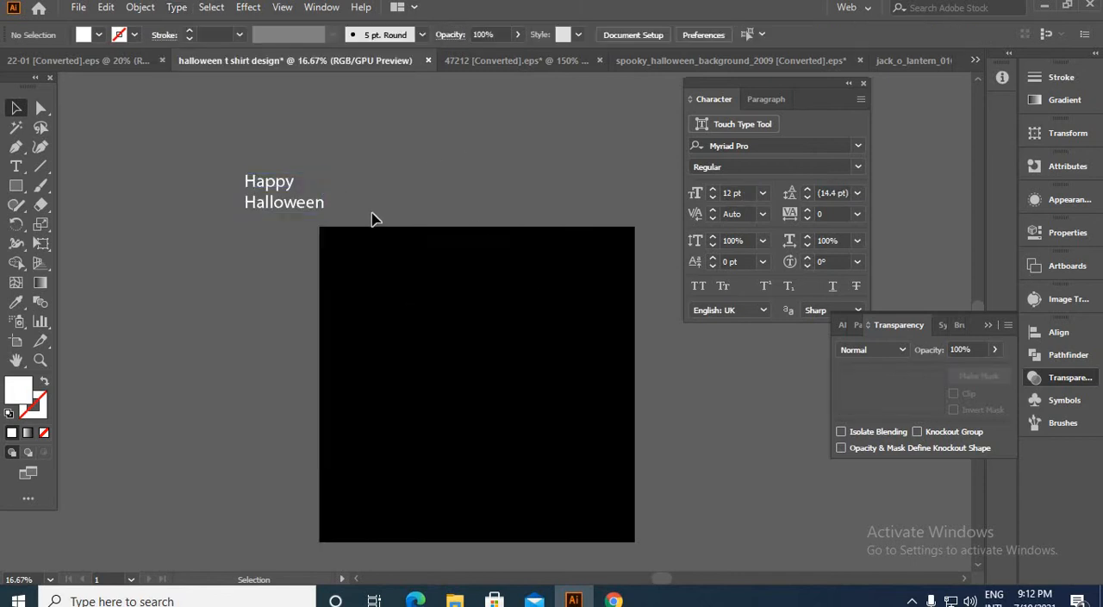
Step: Move the Happy Halloween text onto the black background and bring it to the front
drag(293, 207, 485, 432)
right_click(484, 431)
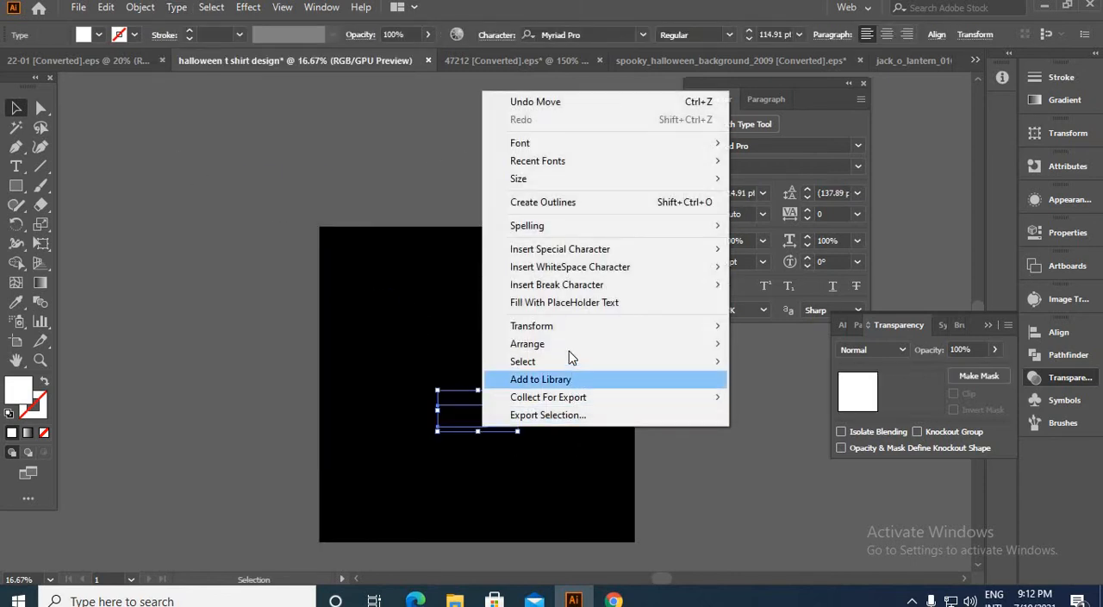
mouse_move(692, 347)
click(750, 346)
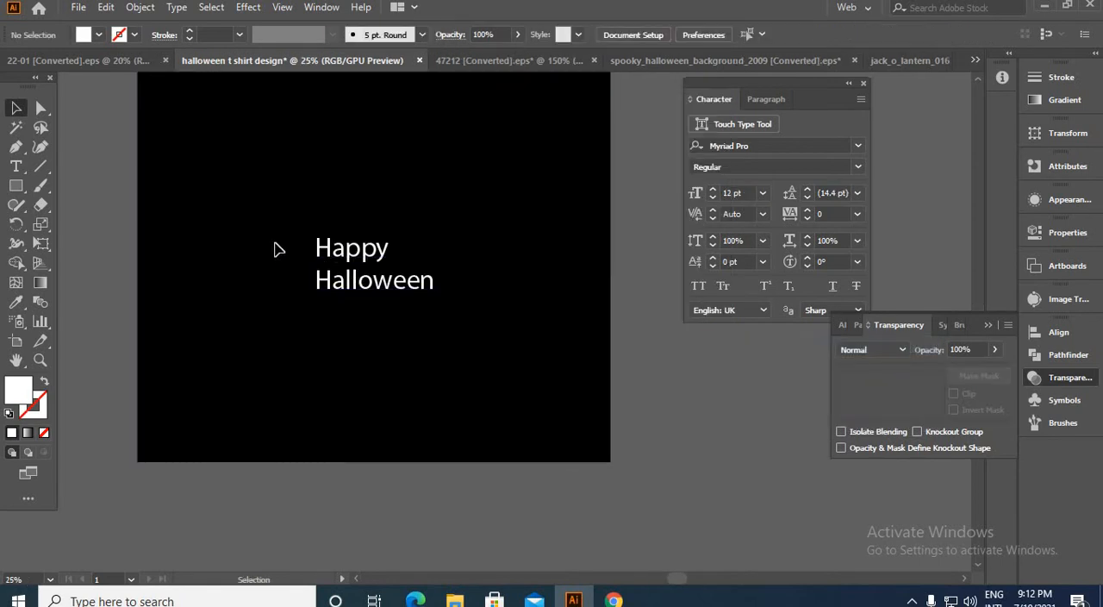
Step: Set the font of the Happy Halloween text to Eva Fangoria Warped Rotalic
click(348, 273)
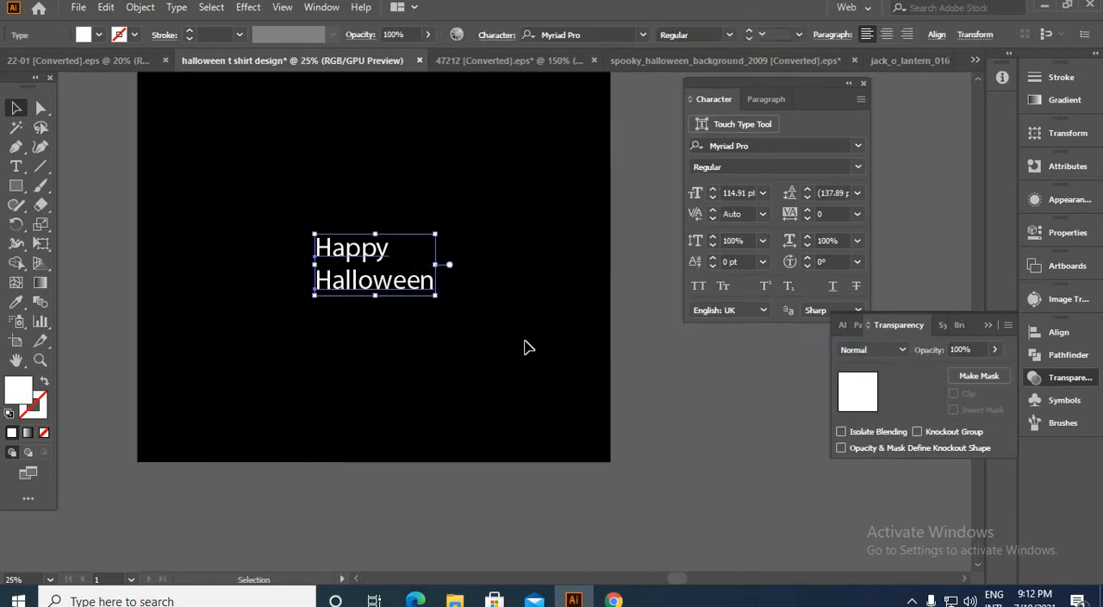
click(644, 37)
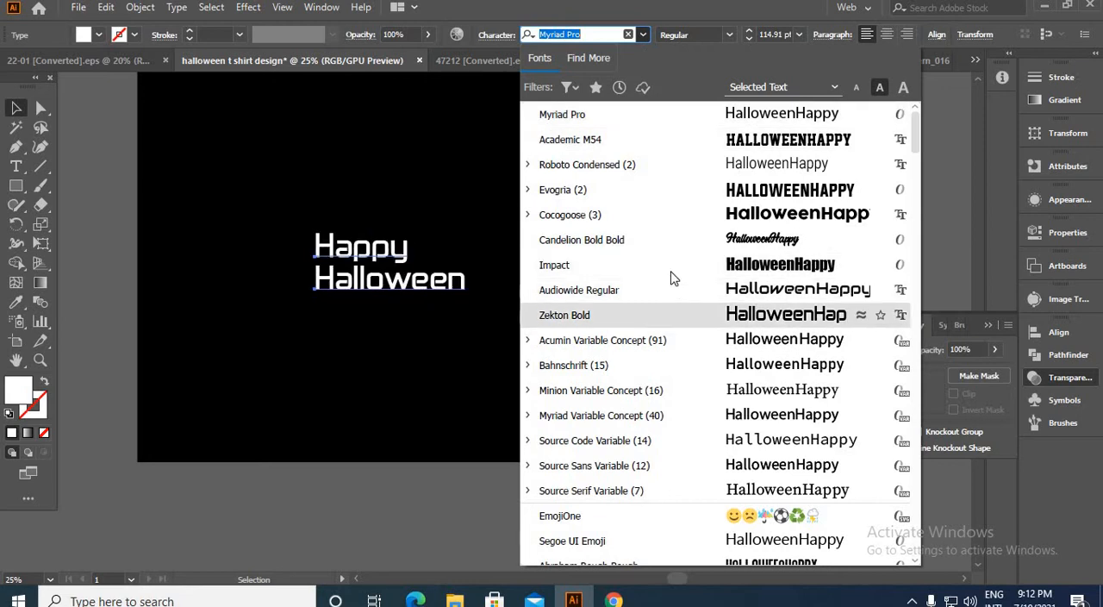
scroll(716, 387, down, 5)
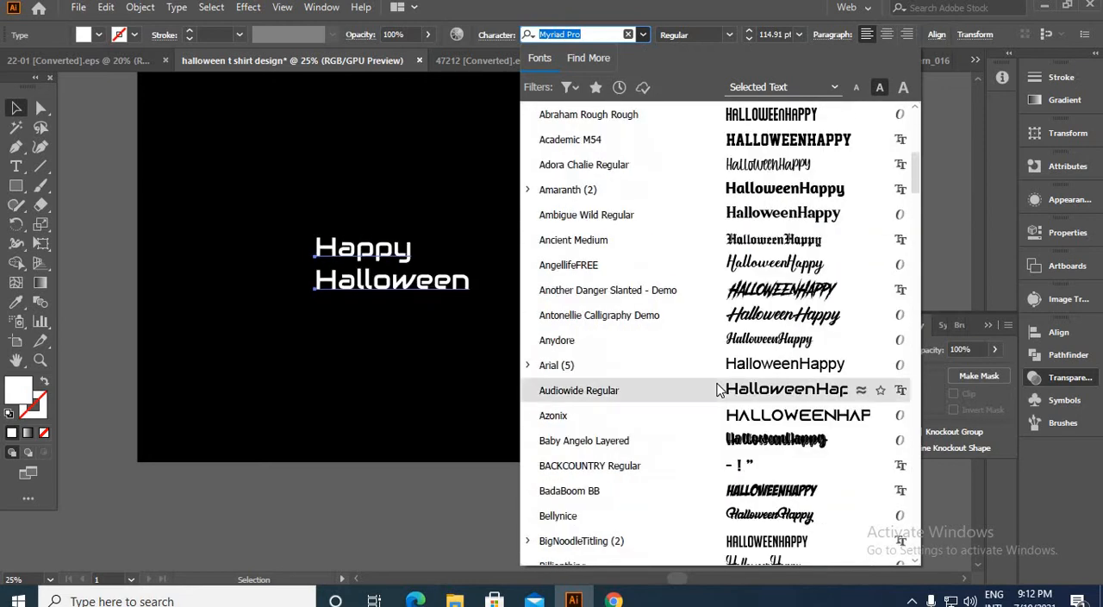
scroll(716, 389, down, 5)
scroll(716, 390, down, 8)
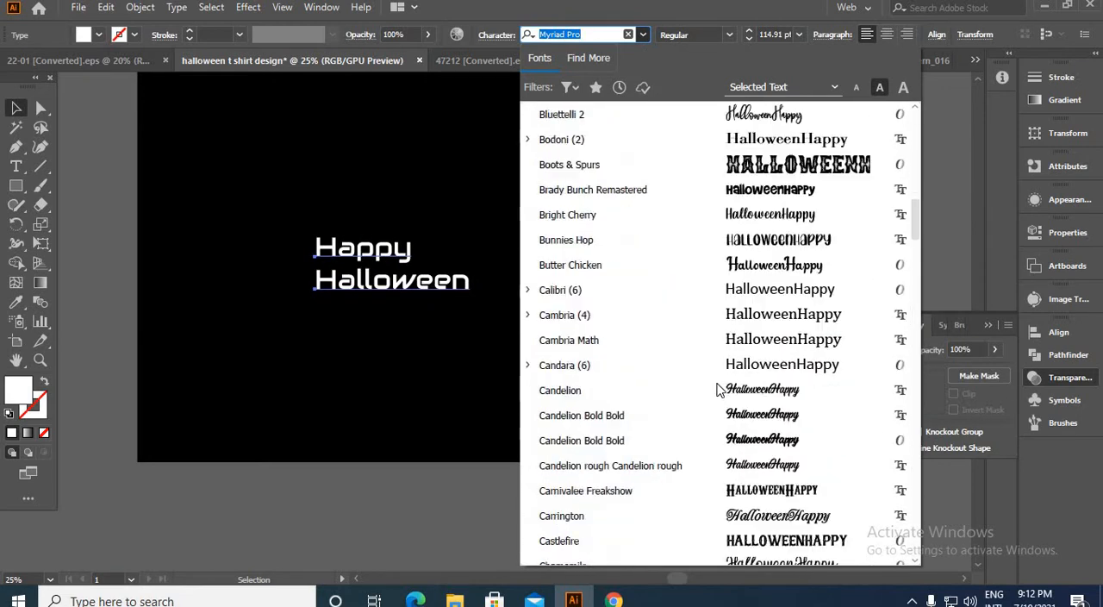
scroll(717, 390, down, 3)
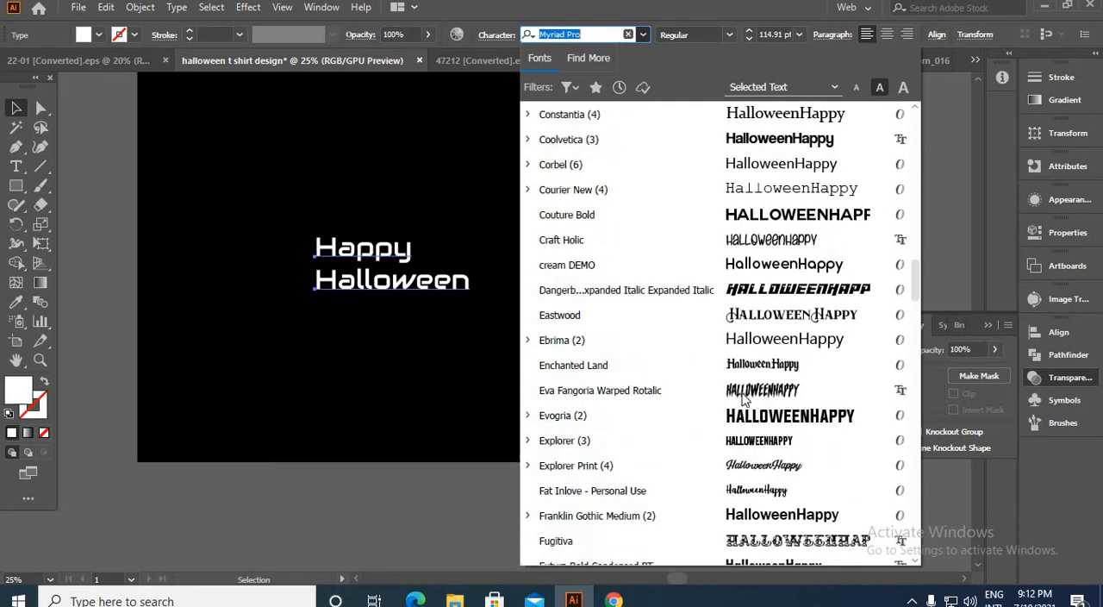
click(718, 388)
click(466, 349)
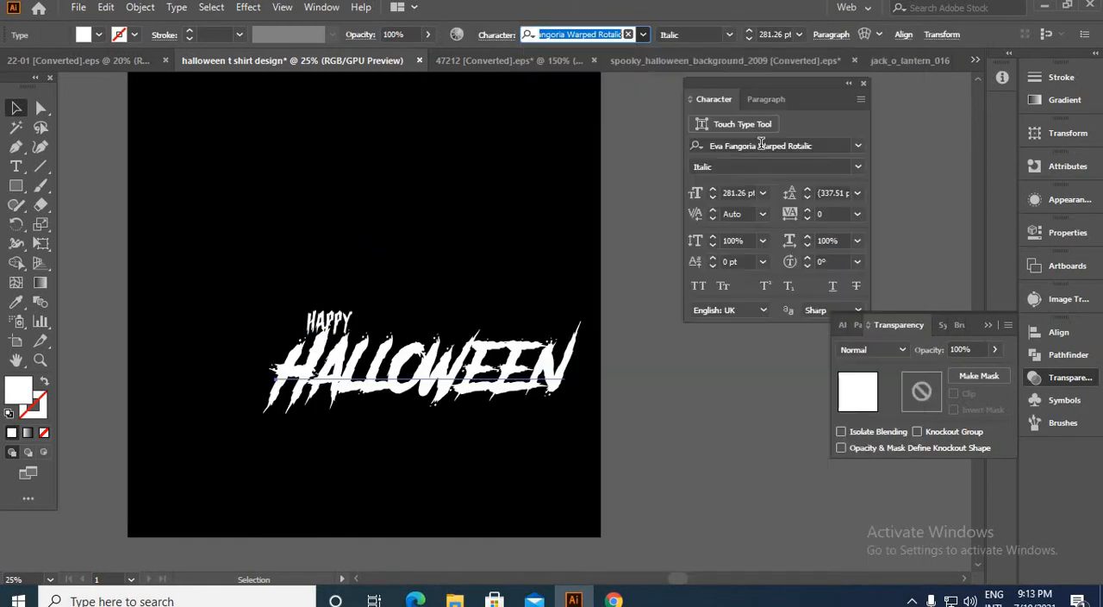
Step: Set the HALLOWEEN line's font to Another Danger Slanted - Demo and place the HAPPY line above the end of the word
click(643, 34)
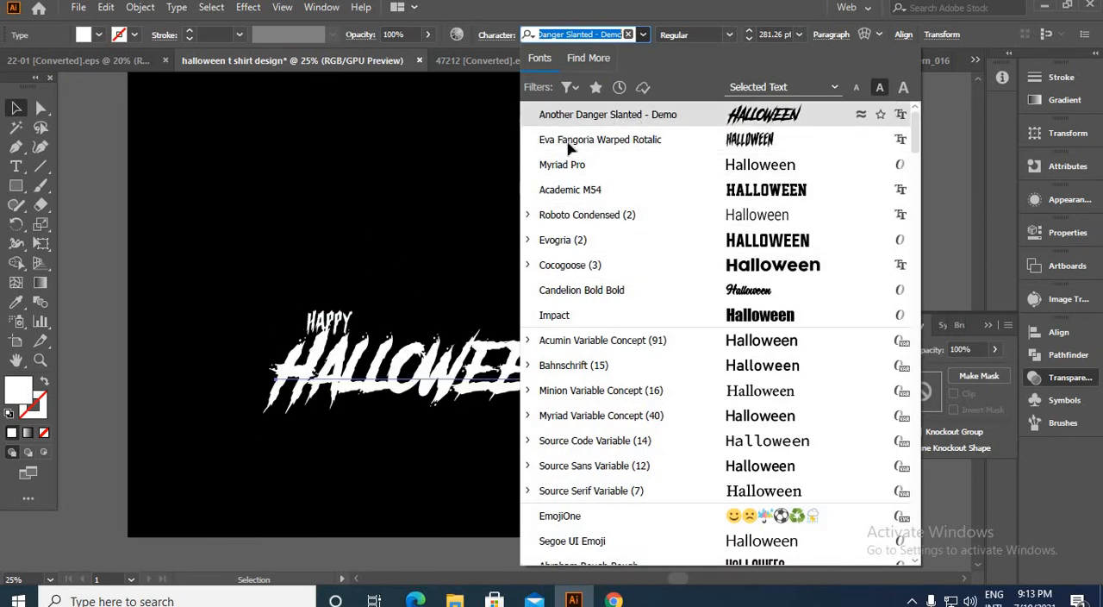
drag(349, 329, 331, 382)
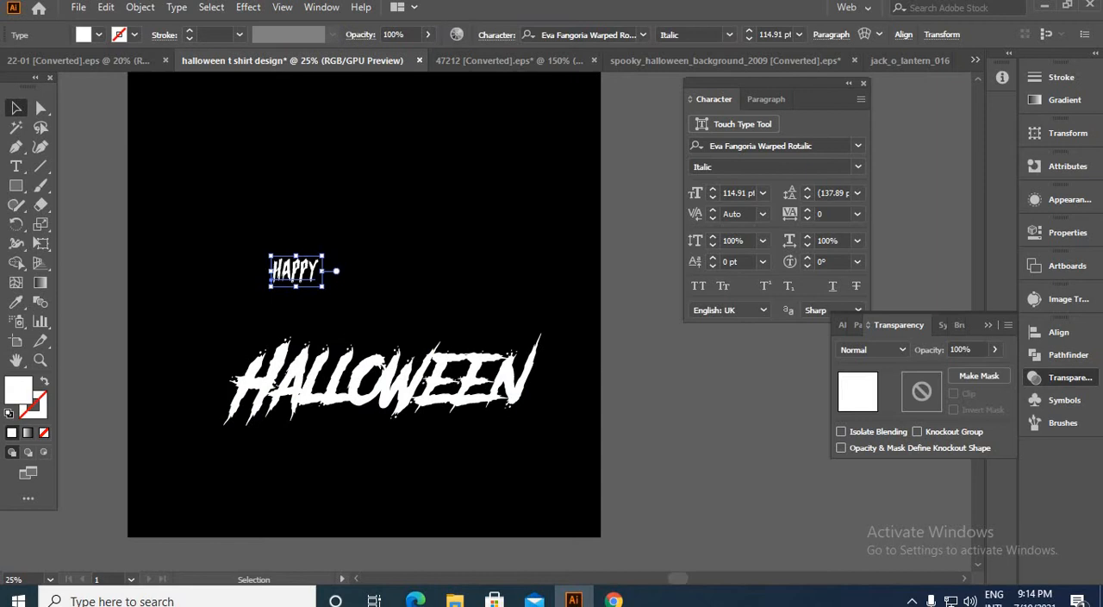
drag(353, 312, 504, 342)
click(372, 354)
Step: Scale the HAPPY and HALLOWEEN texts down together and shift them slightly on the black background
drag(223, 289, 636, 493)
drag(544, 440, 489, 413)
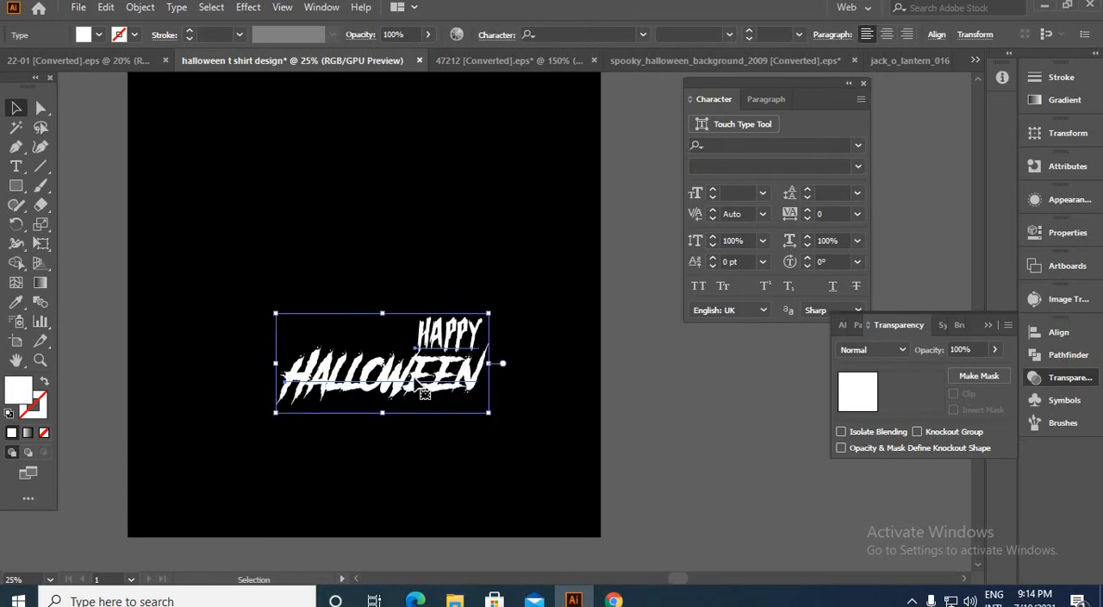
drag(416, 387, 434, 411)
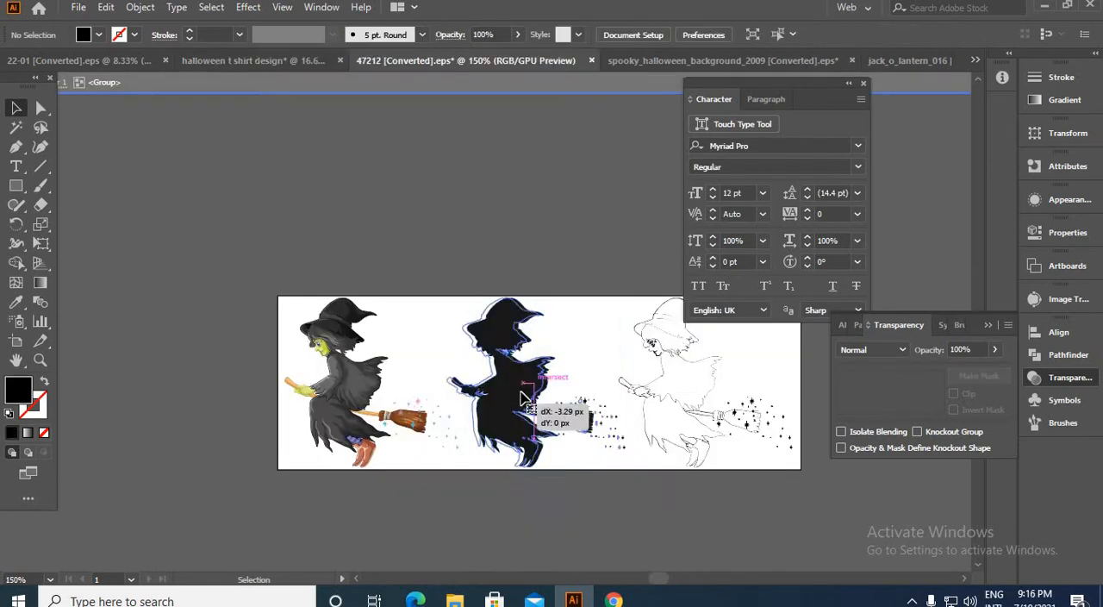
Step: Bring the black witch silhouette from the 47212 document into the halloween t shirt design document, above the artboard
click(522, 395)
drag(522, 398, 440, 199)
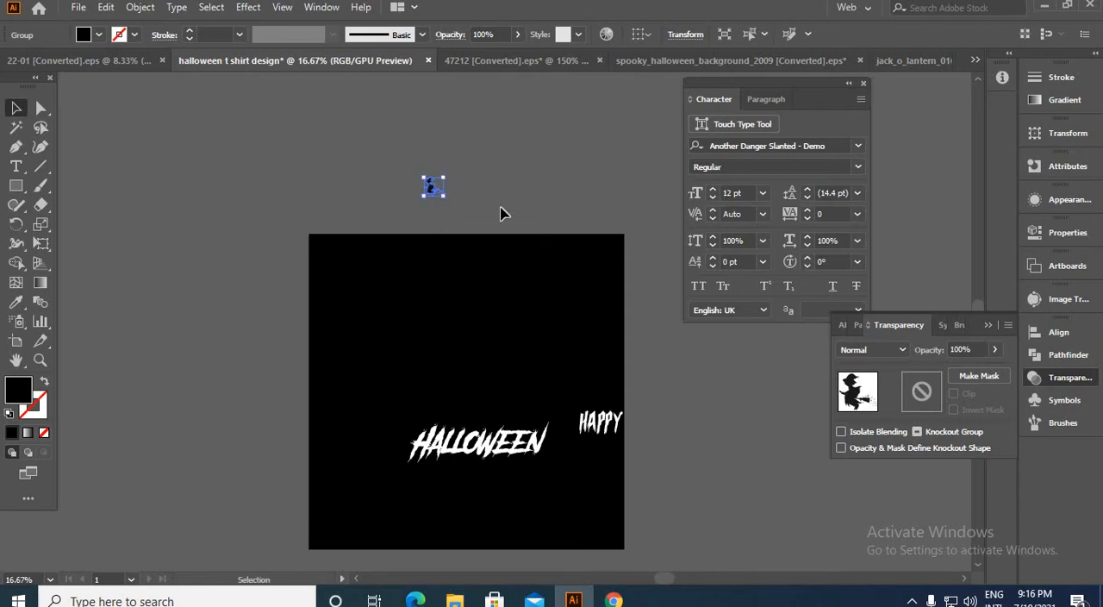
click(505, 212)
Step: Fill the witch silhouette with white (FFFFFF) and deselect it
scroll(448, 204, up, 3)
click(379, 165)
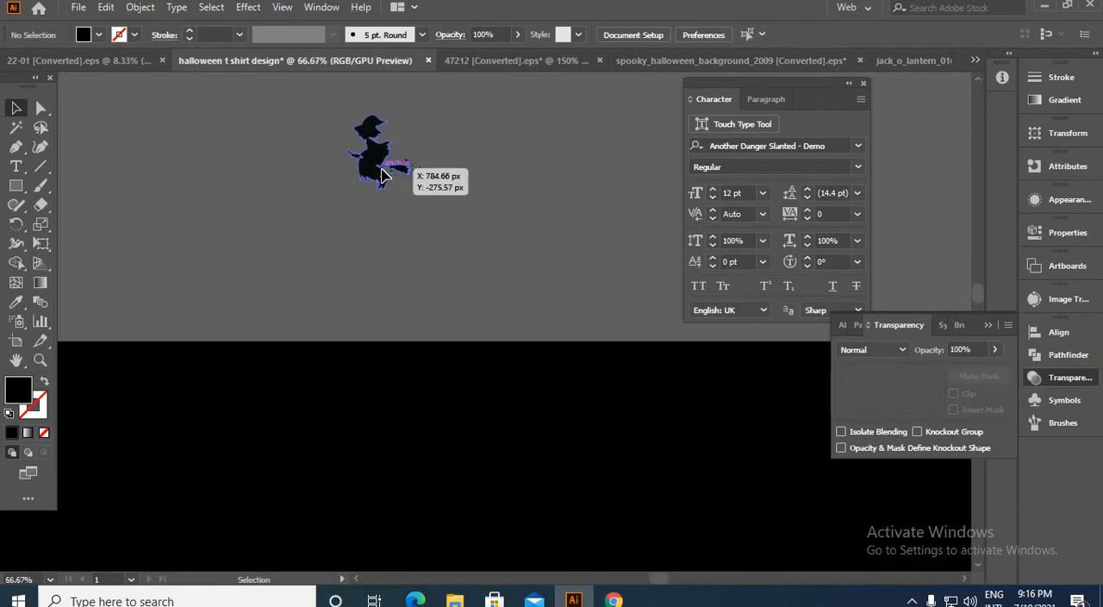
double_click(17, 390)
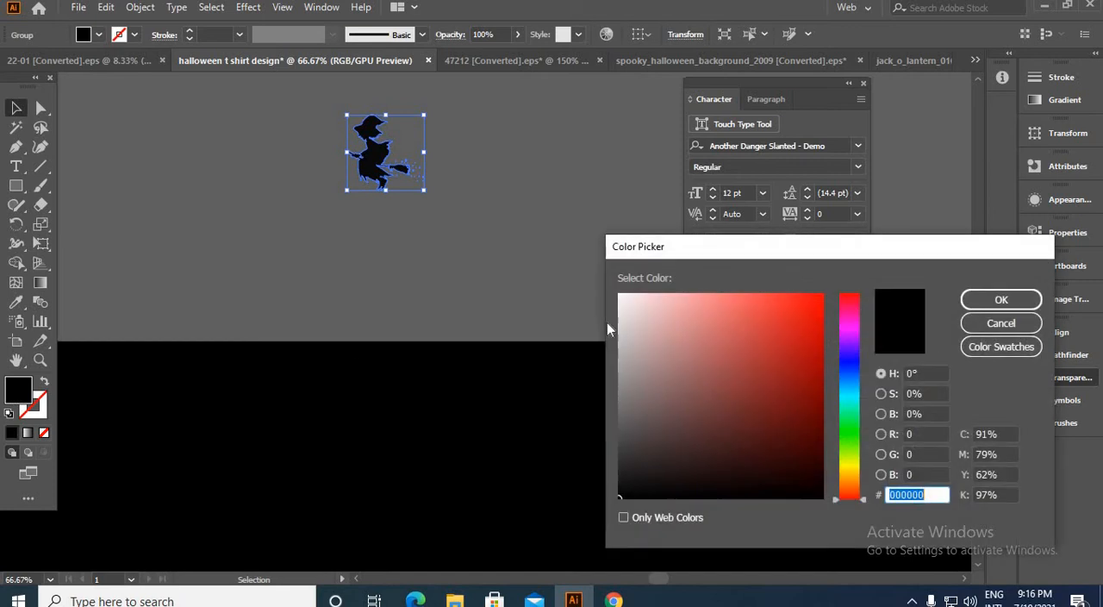
drag(635, 301, 602, 272)
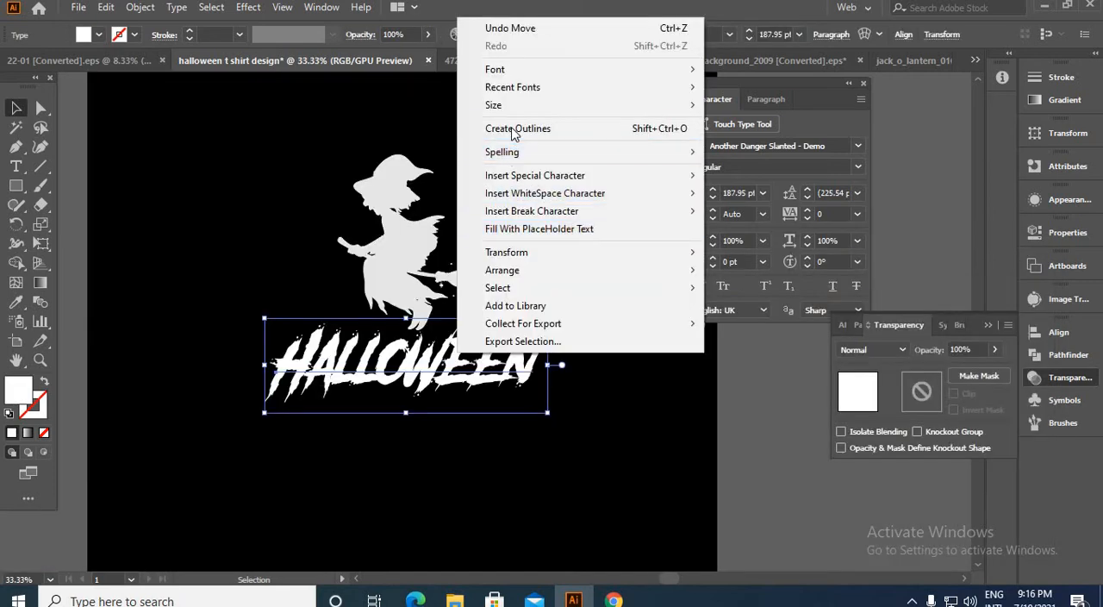
click(509, 133)
click(606, 336)
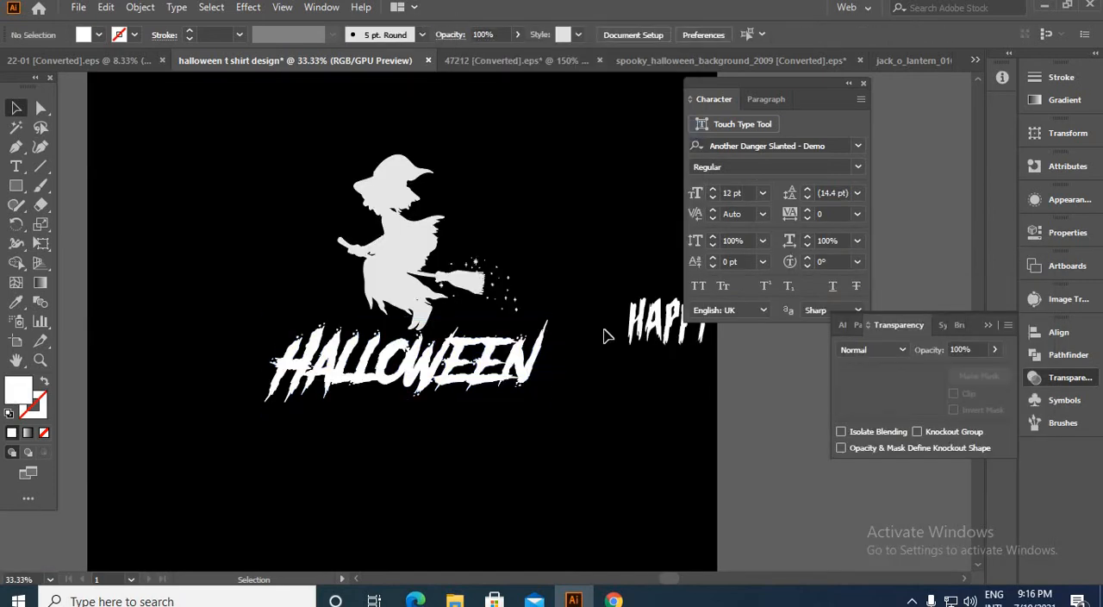
click(658, 343)
right_click(652, 336)
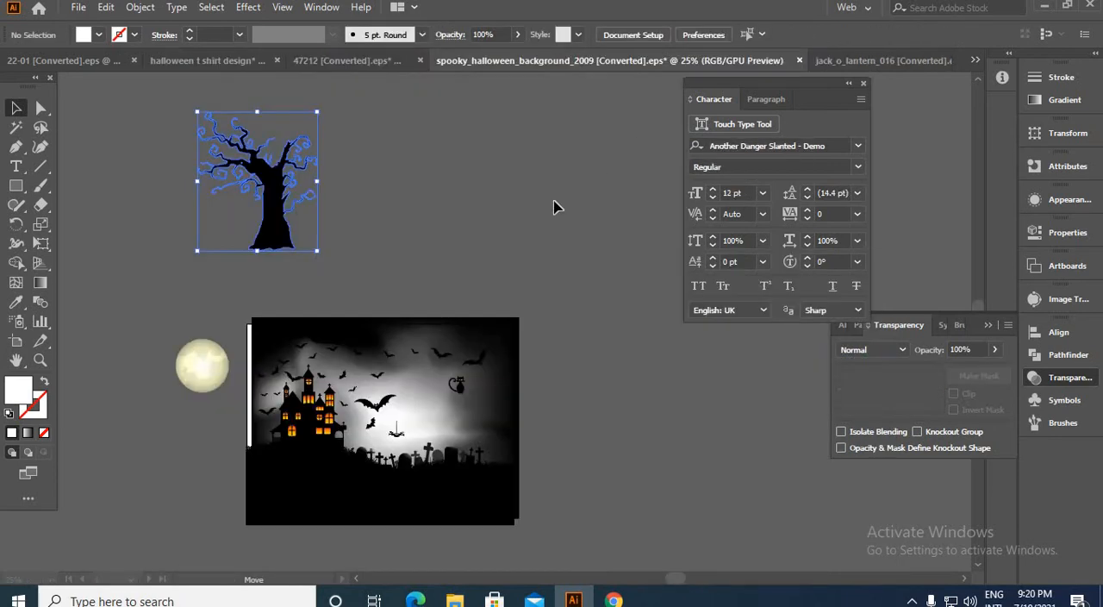
Step: Move the gradient mesh background off the spooky scene and bring a set of its bats into the halloween t shirt design document, over the witch
drag(401, 442, 655, 84)
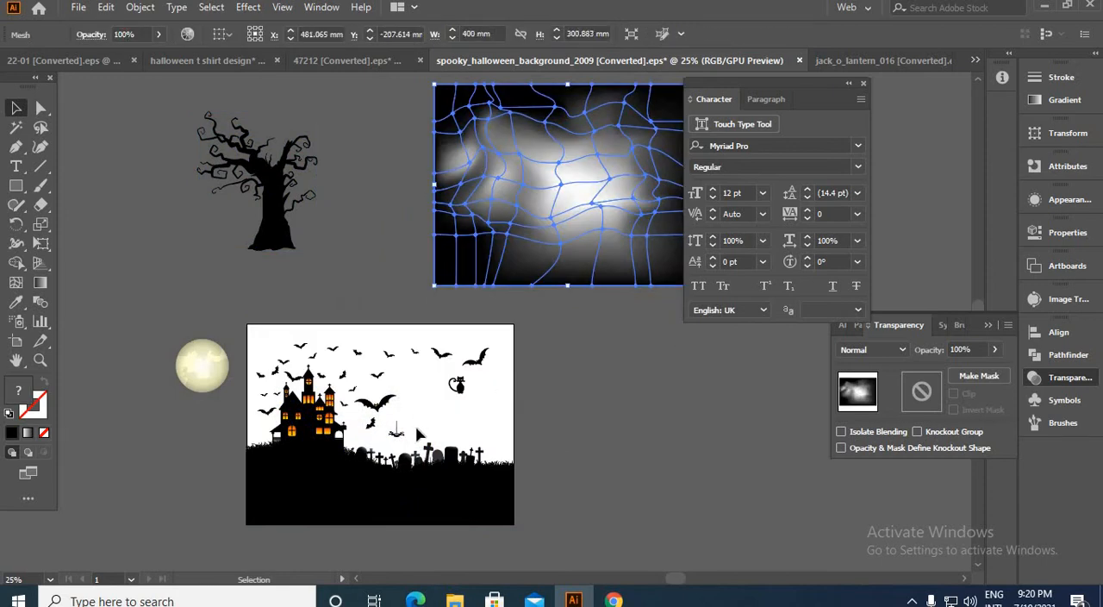
scroll(398, 422, up, 3)
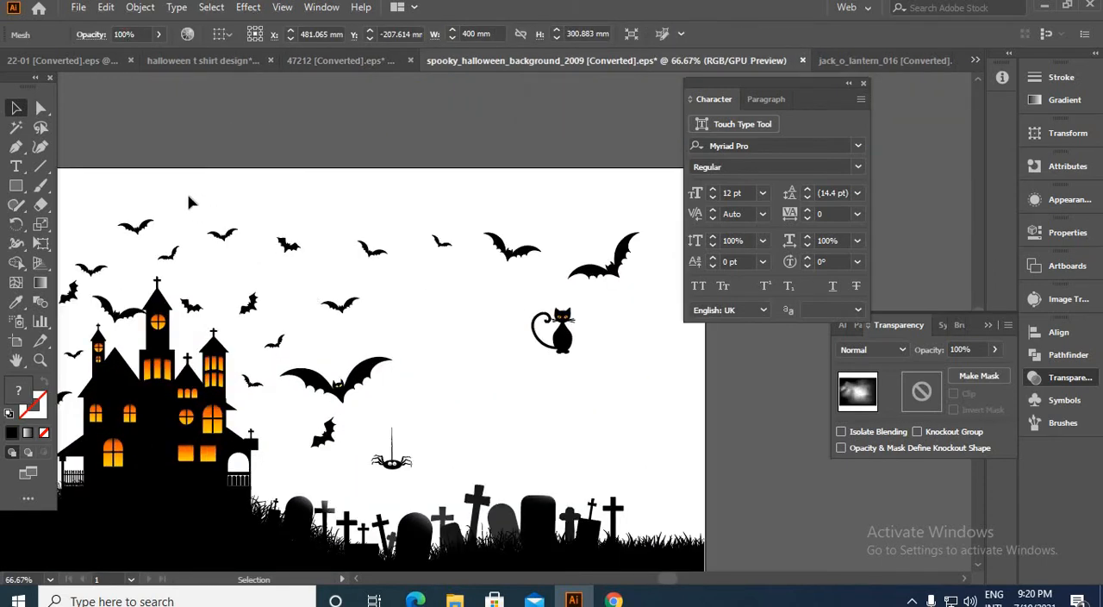
drag(189, 197, 387, 323)
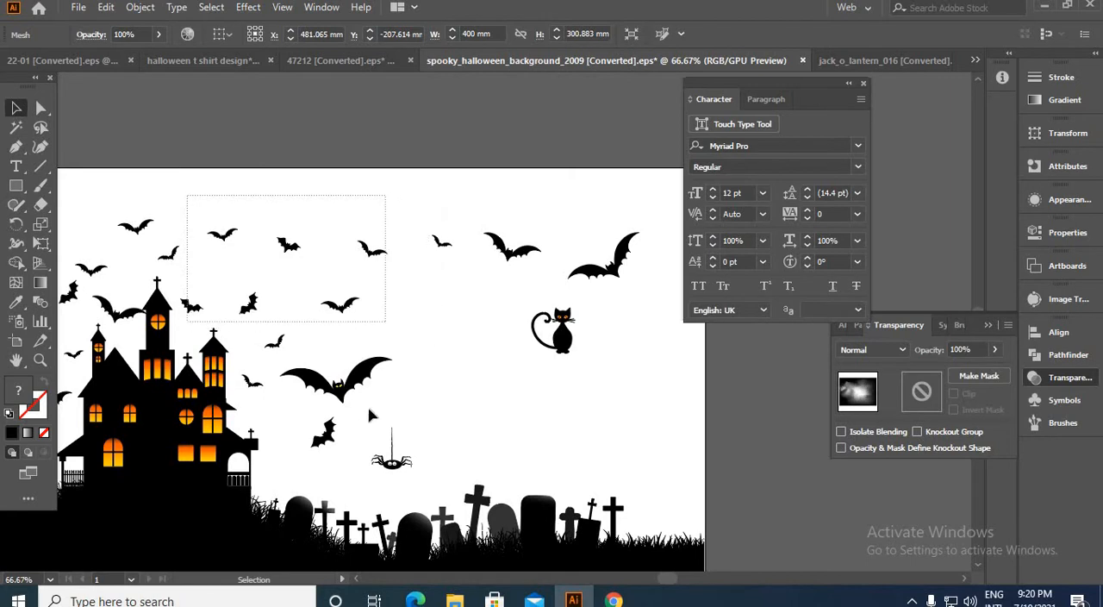
shift+click(326, 431)
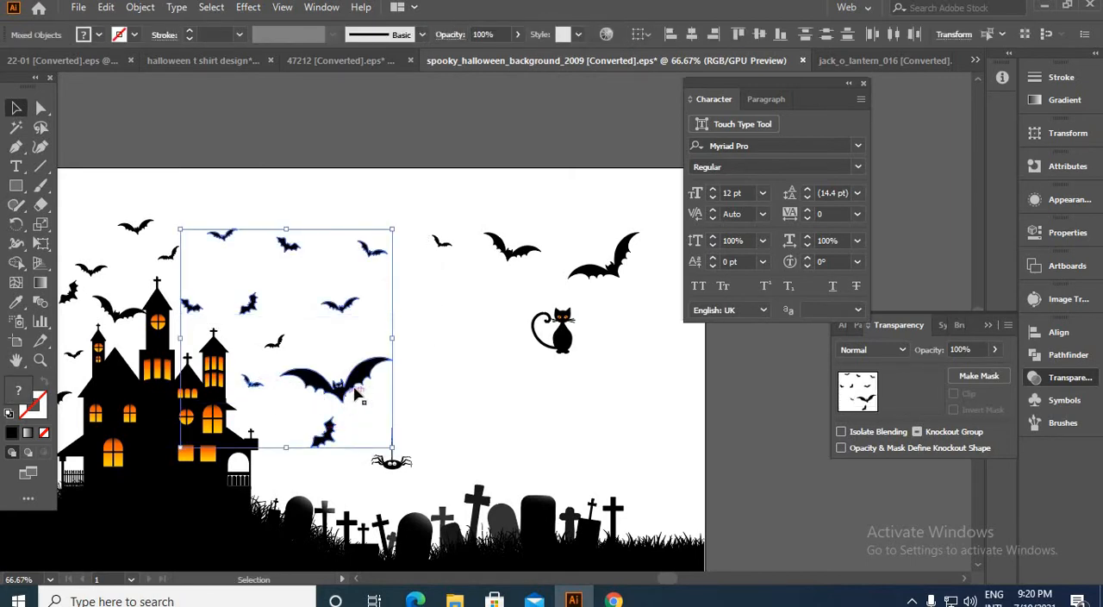
drag(355, 389, 289, 156)
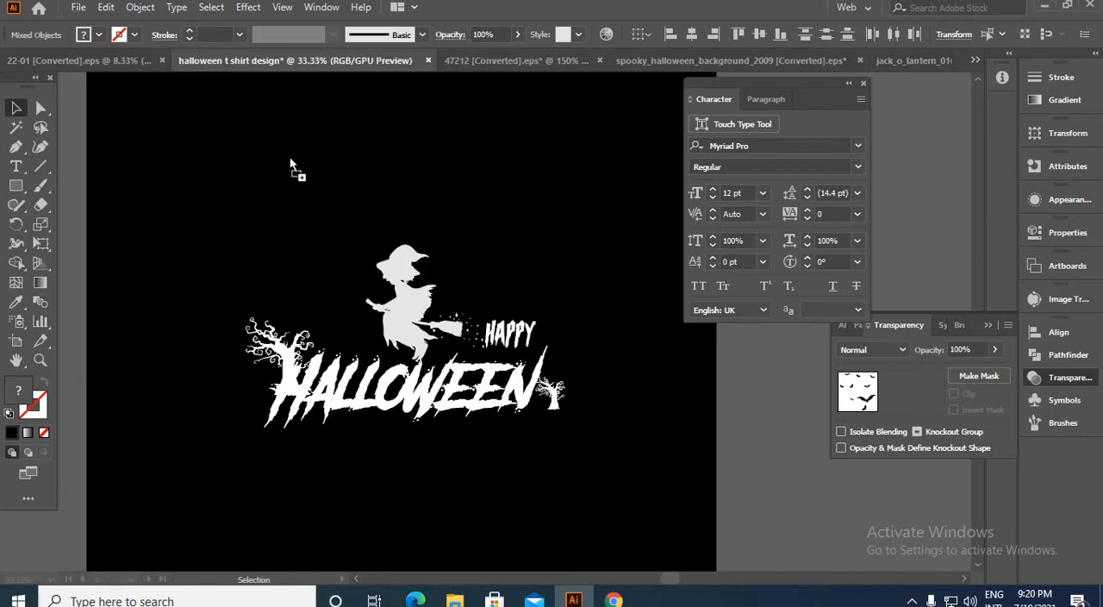
drag(419, 281, 419, 281)
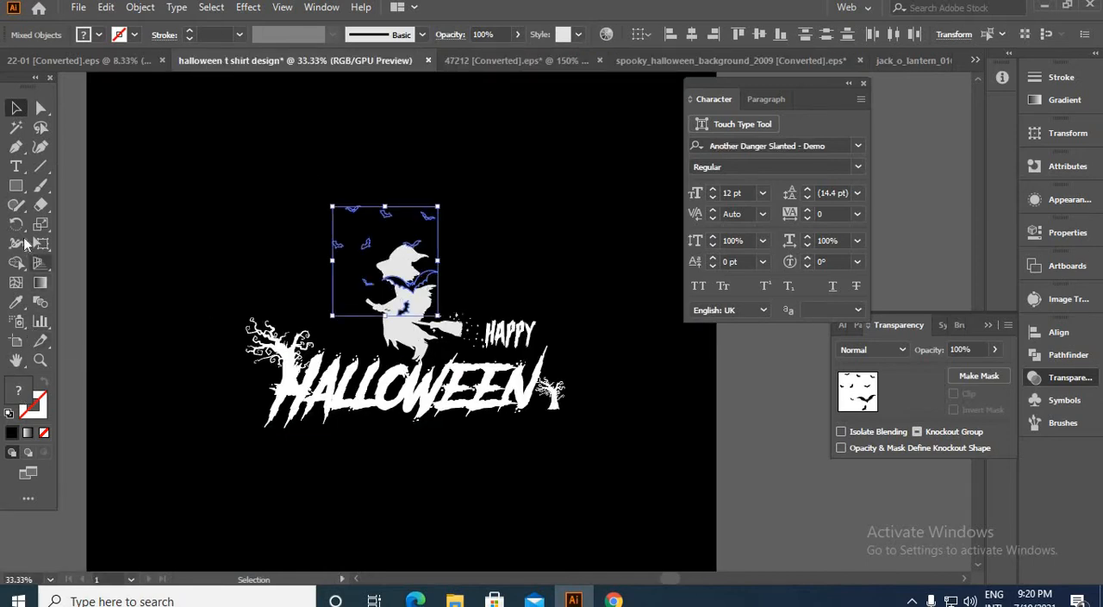
Step: Recolour the bats white by sampling the HALLOWEEN lettering with the Eyedropper, and deselect them
click(15, 302)
click(298, 373)
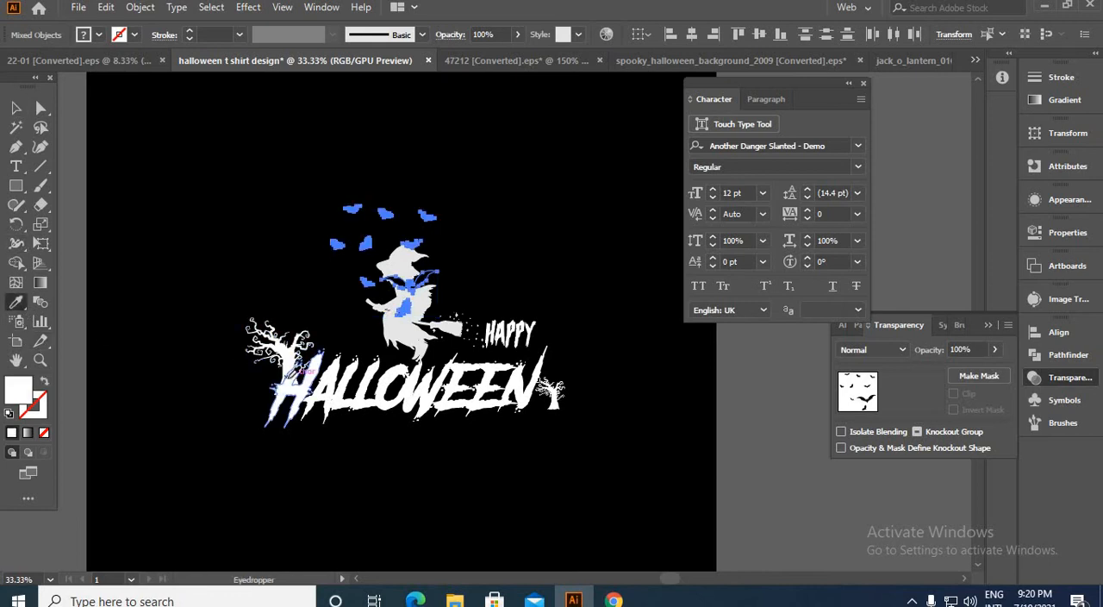
click(15, 107)
click(259, 209)
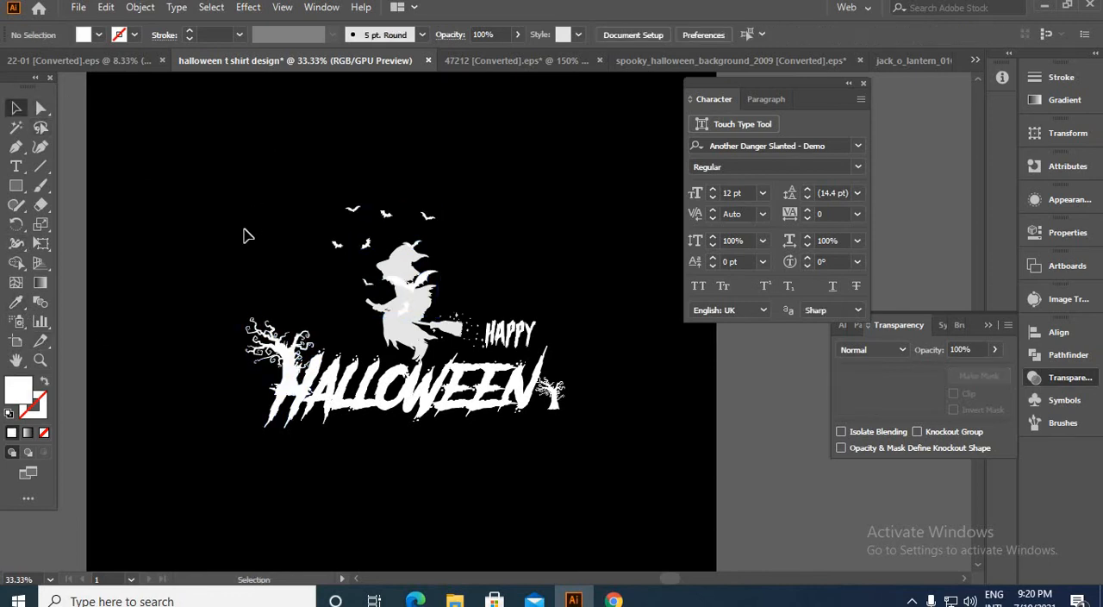
Step: Move the bats that overlap the witch off the silhouette and spread them around her on the black background
click(419, 322)
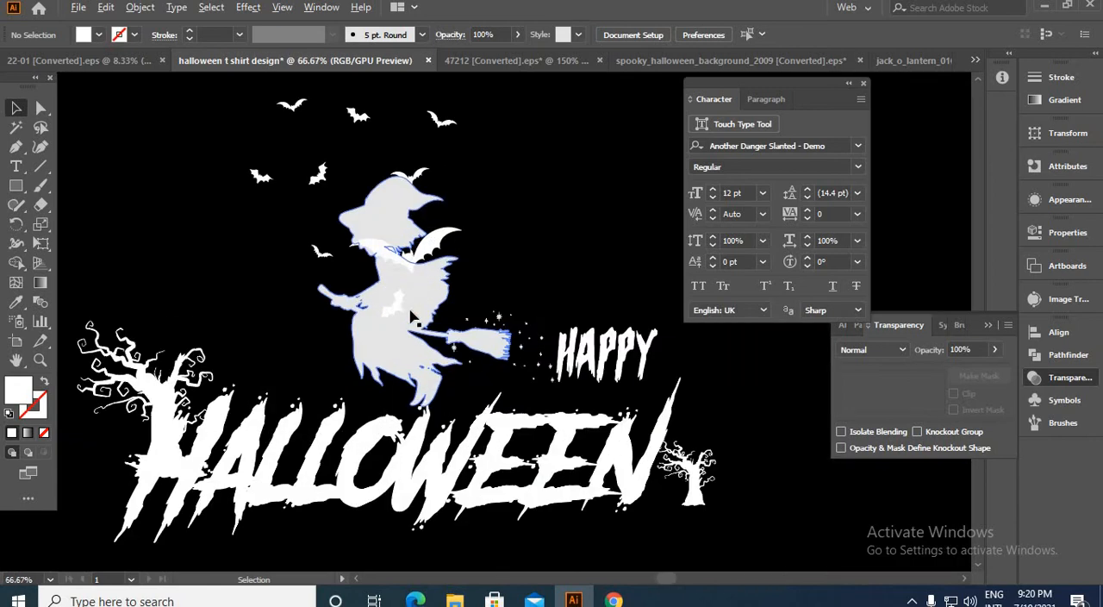
scroll(419, 322, up, 2)
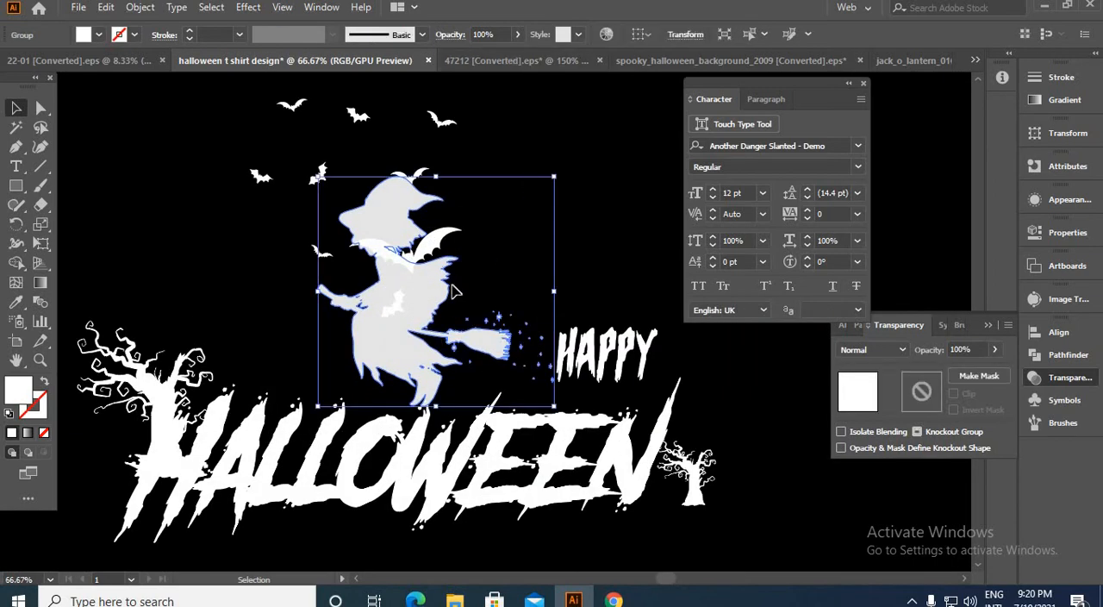
scroll(386, 349, down, 1)
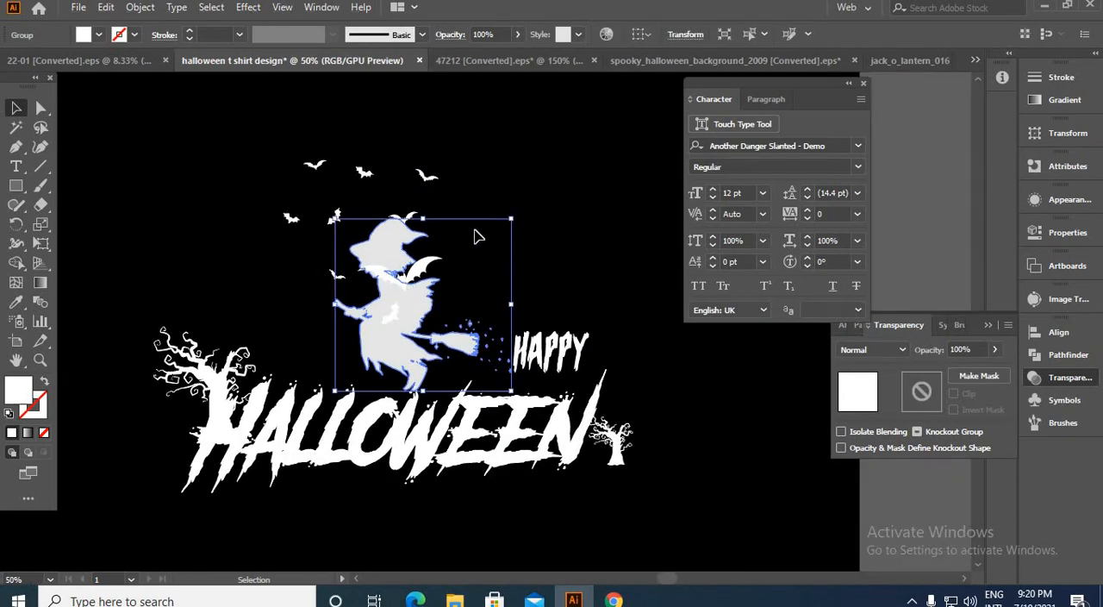
click(479, 236)
scroll(402, 303, up, 2)
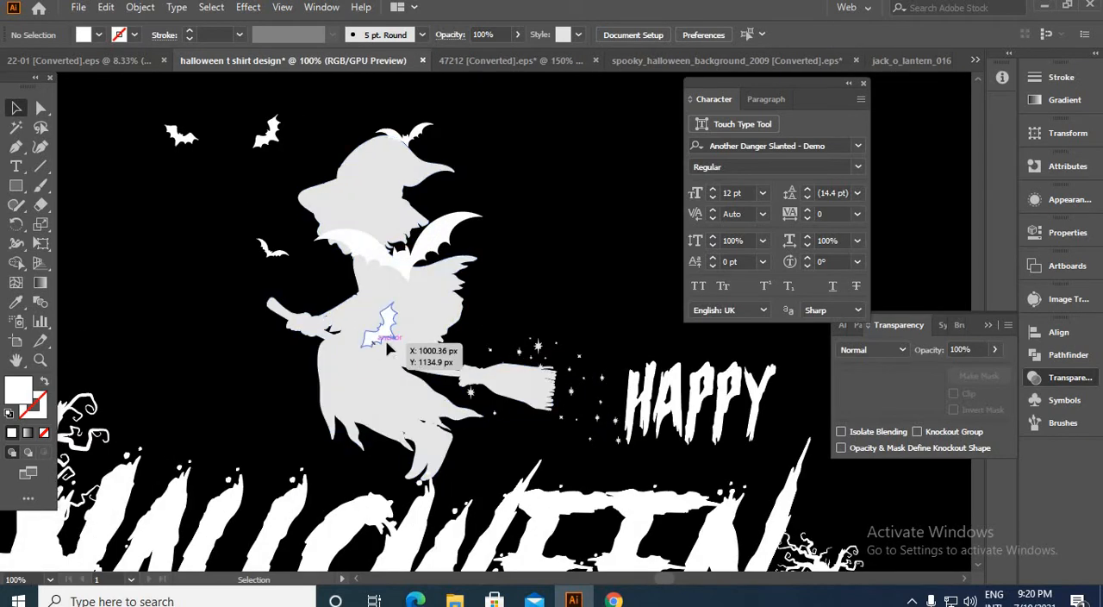
drag(387, 348, 513, 297)
drag(397, 284, 241, 412)
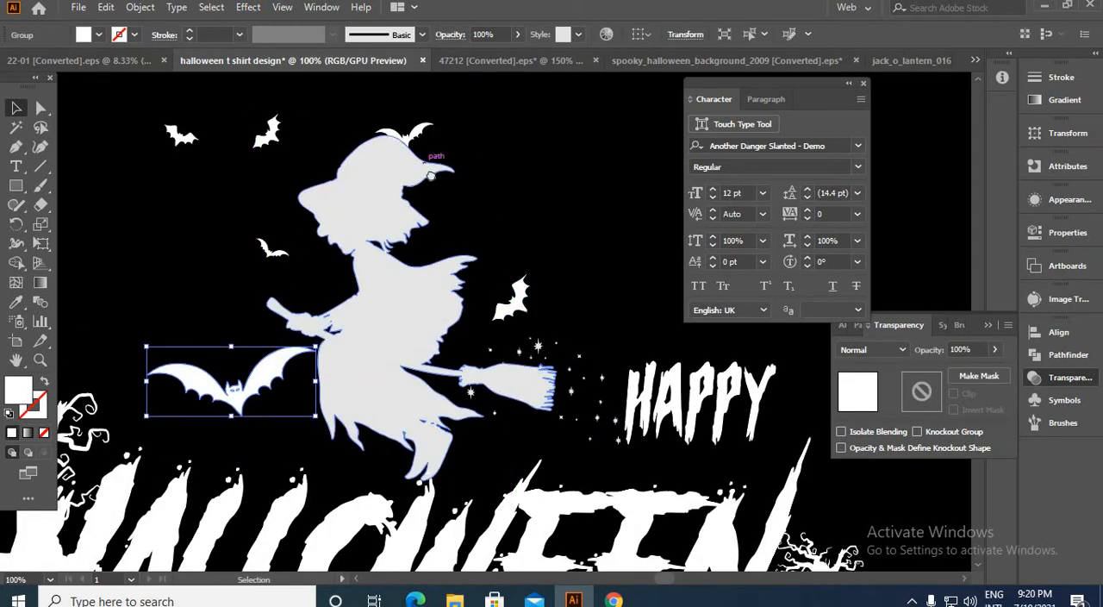
drag(431, 175, 305, 251)
drag(294, 208, 485, 331)
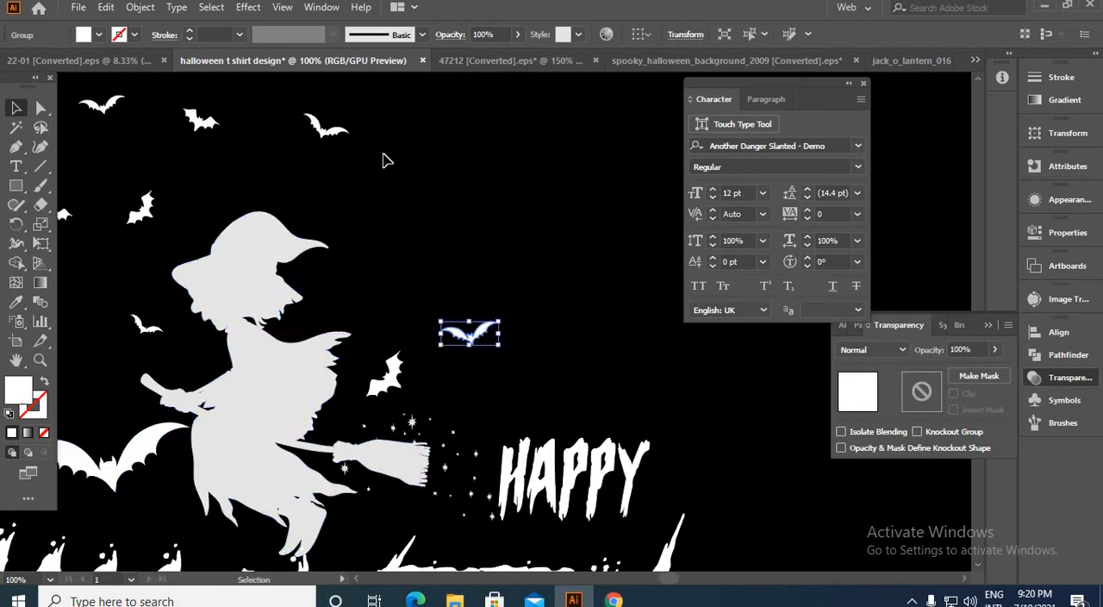
drag(336, 149, 373, 295)
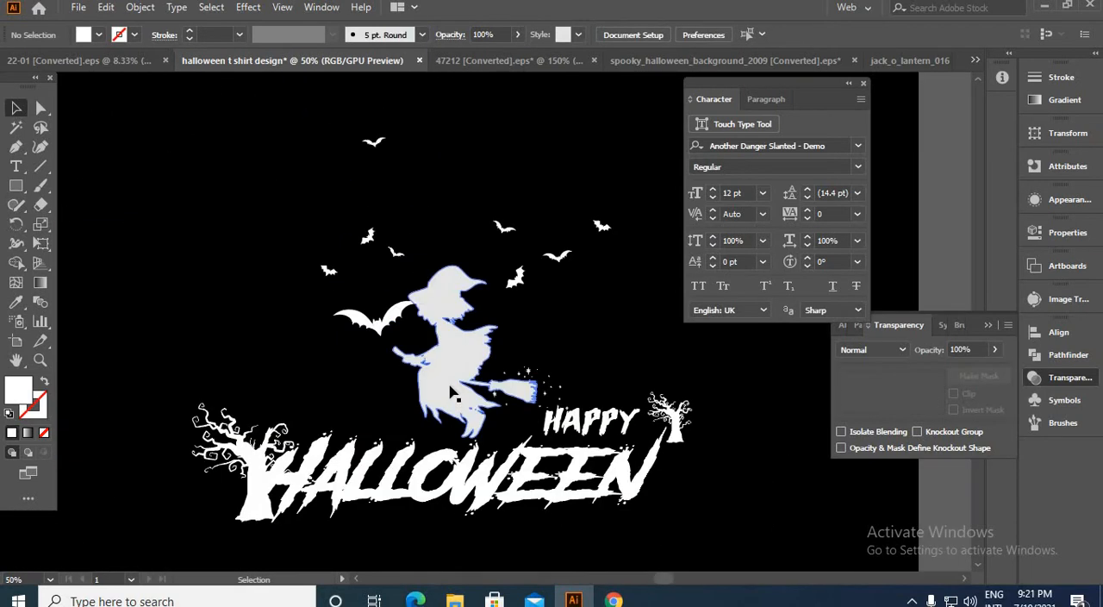
key(ctrl+plus)
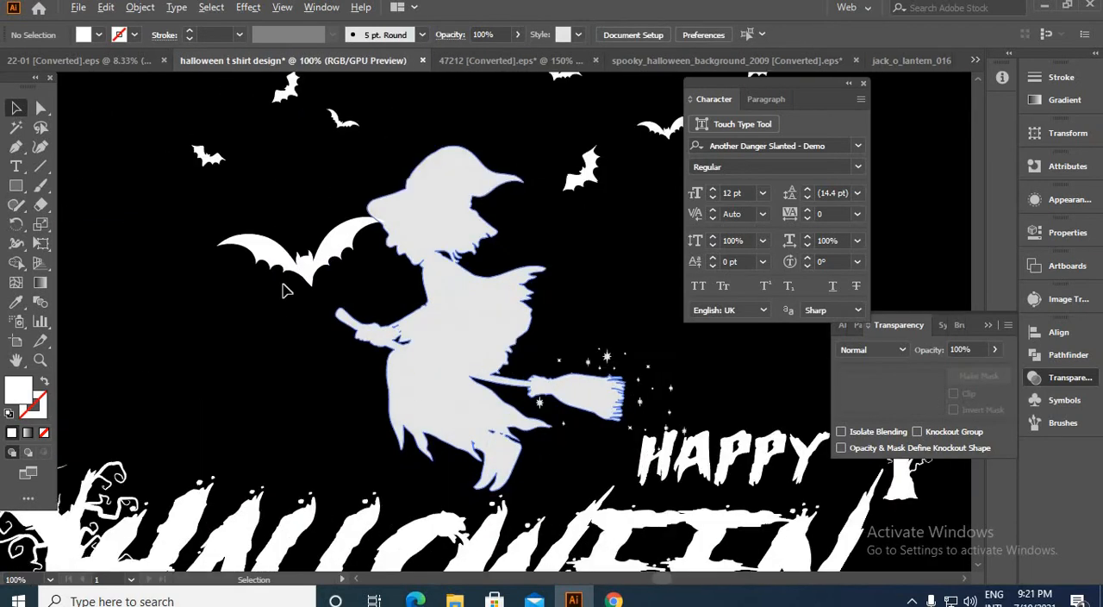
Step: Scale the witch silhouette up slightly from its upper-left corner
click(437, 339)
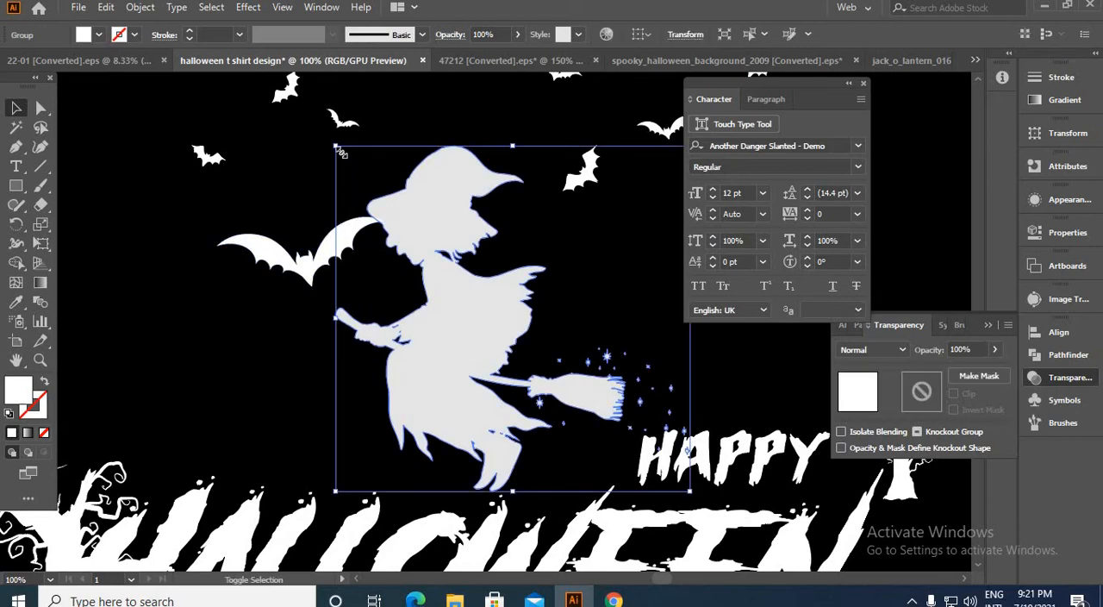
drag(338, 148, 254, 153)
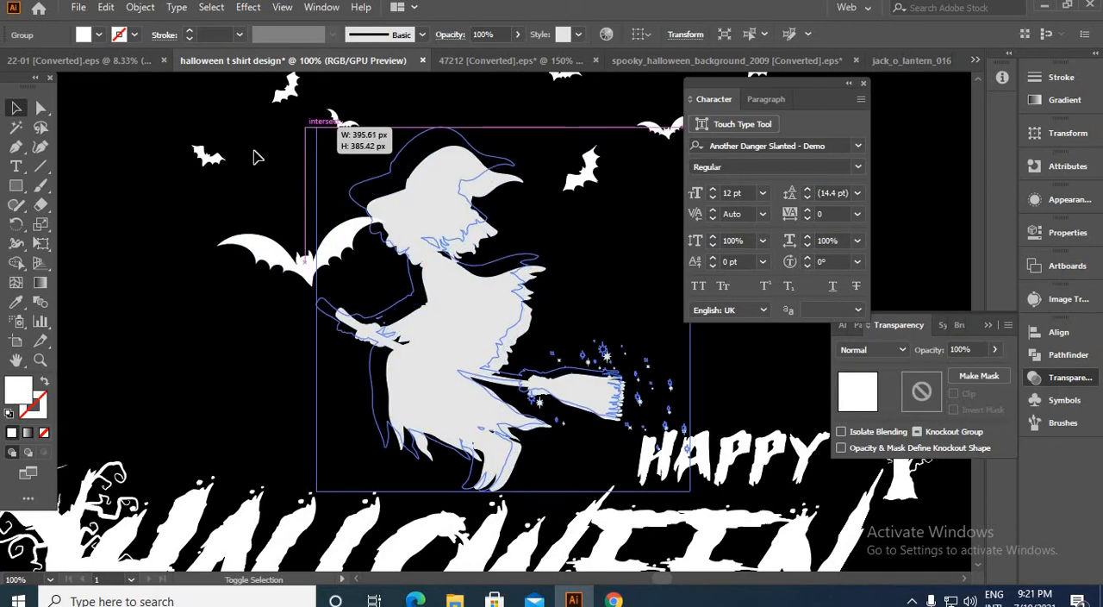
click(143, 207)
click(444, 272)
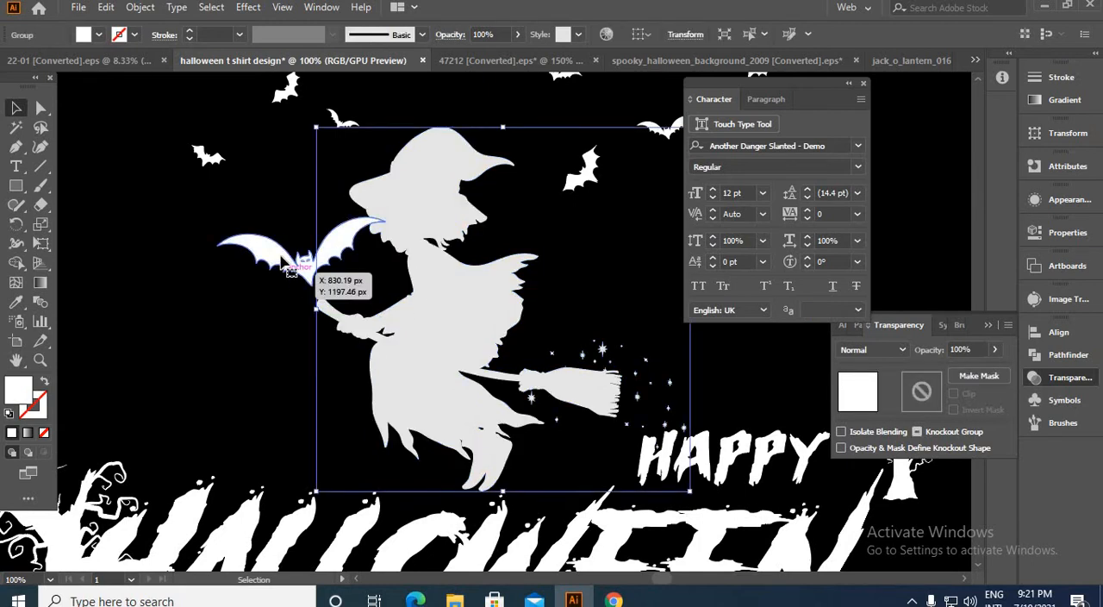
Step: Move the large bat away from the witch so it flies in front of her broomstick, and deselect it
click(290, 260)
drag(300, 250, 227, 268)
click(259, 370)
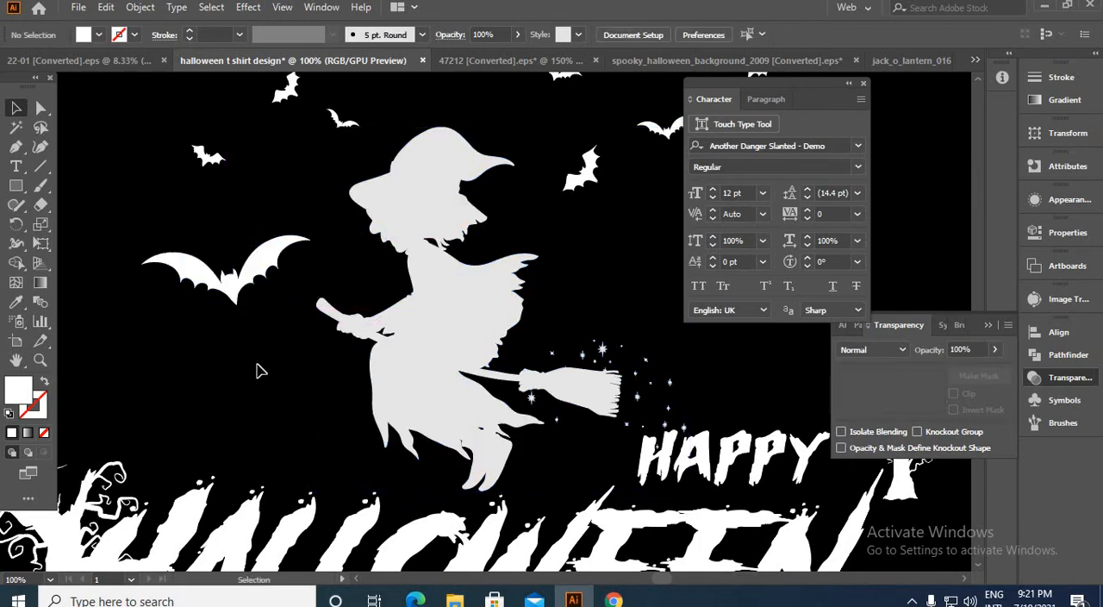
Step: Delete the small tree at the right end of the HAPPY HALLOWEEN lettering
scroll(259, 370, down, 3)
scroll(412, 415, up, 1)
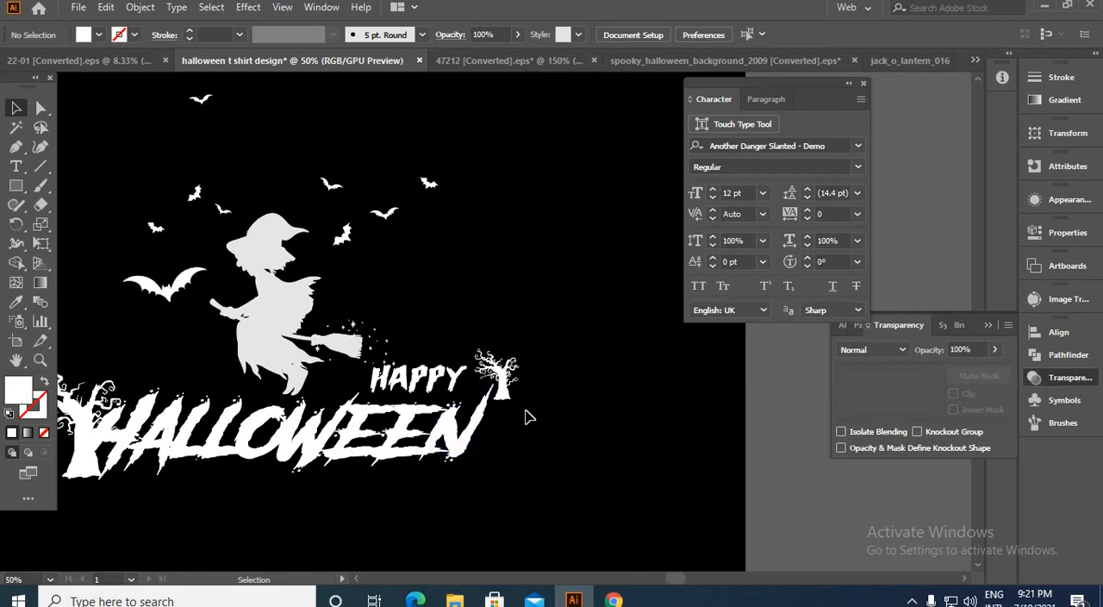
drag(512, 396, 529, 450)
key(Delete)
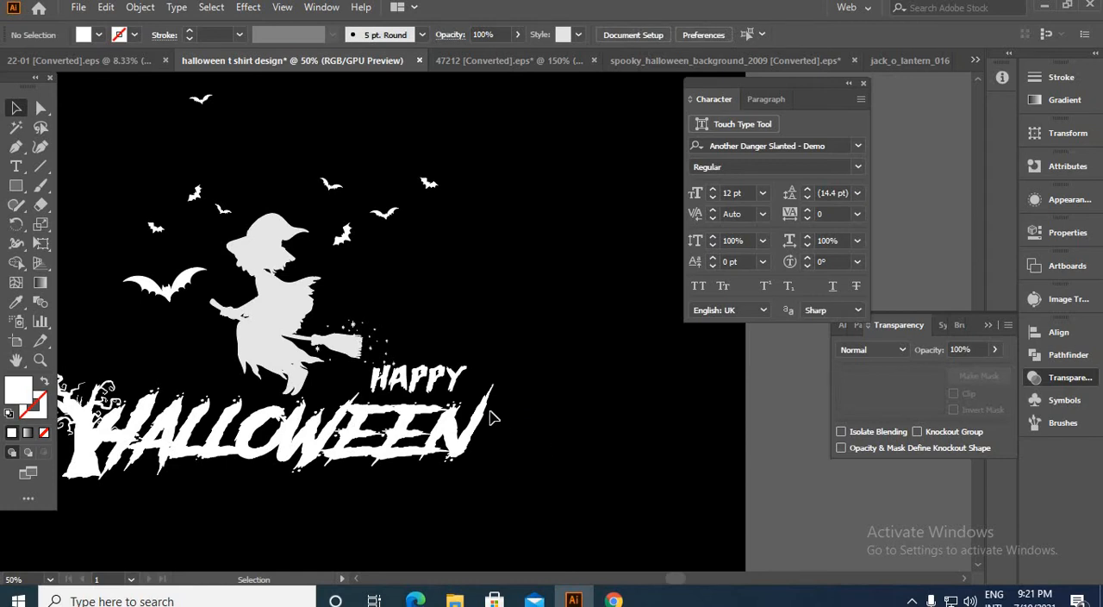
Step: Select the whole witch, bats and lettering artwork, move it off the artboard to the left, and deselect it
scroll(490, 417, down, 2)
scroll(298, 448, up, 3)
scroll(601, 503, down, 3)
key(ctrl+a)
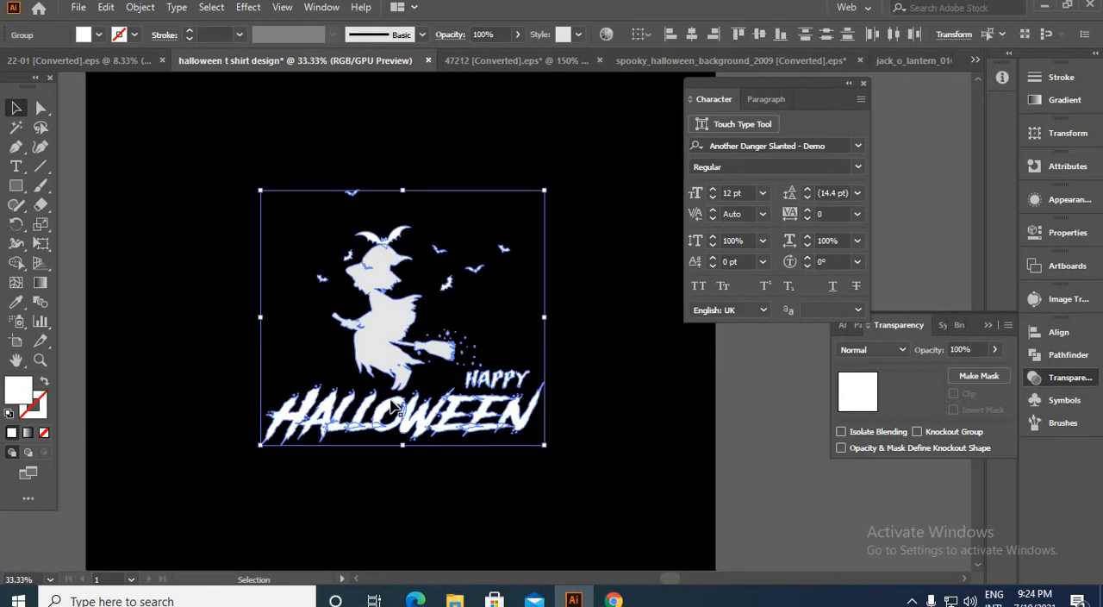
scroll(582, 498, up, 1)
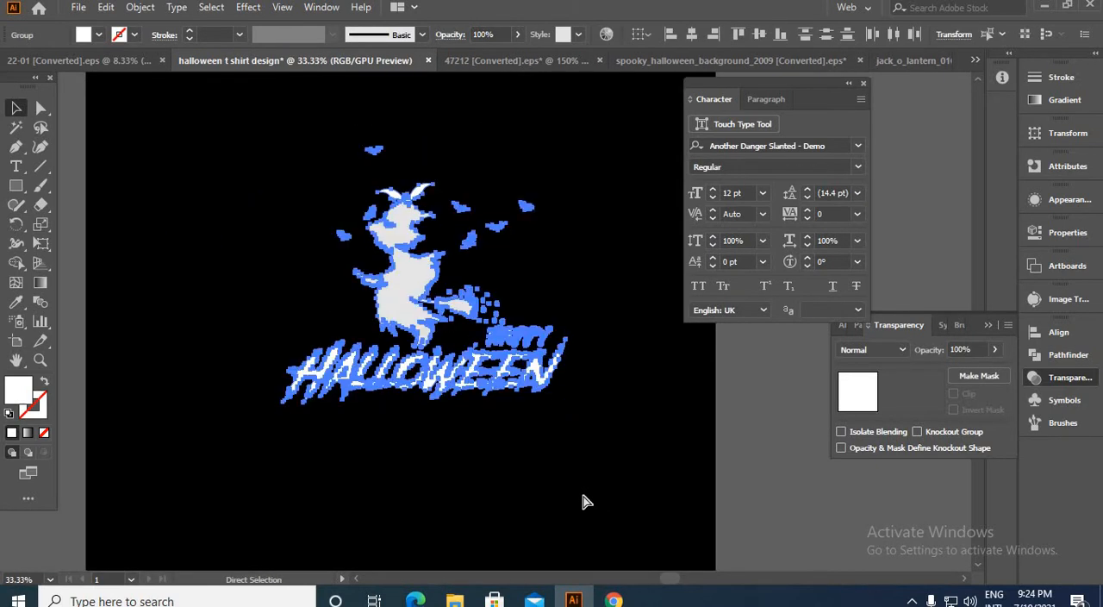
click(551, 506)
scroll(534, 502, down, 2)
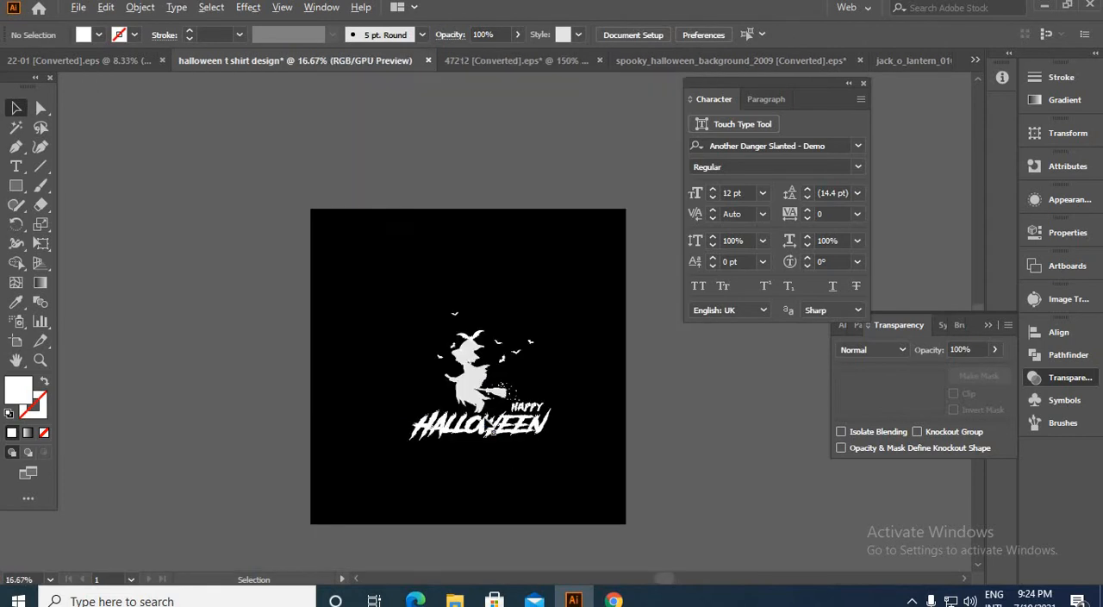
drag(500, 404, 196, 436)
click(306, 474)
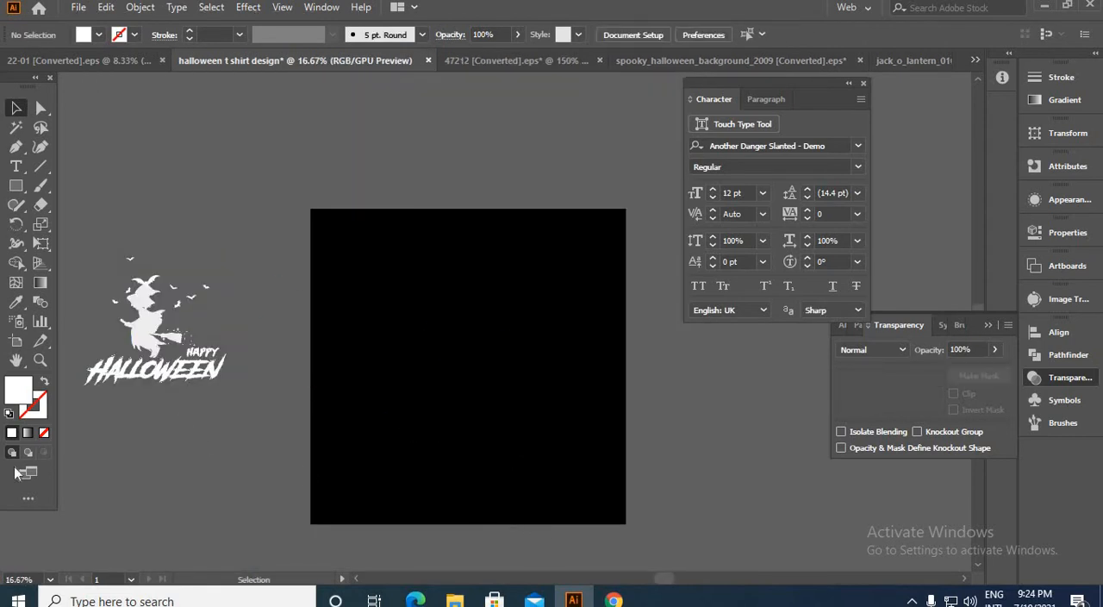
Step: Draw a large white circle with the Ellipse tool in the middle of the black artboard
click(15, 185)
click(76, 227)
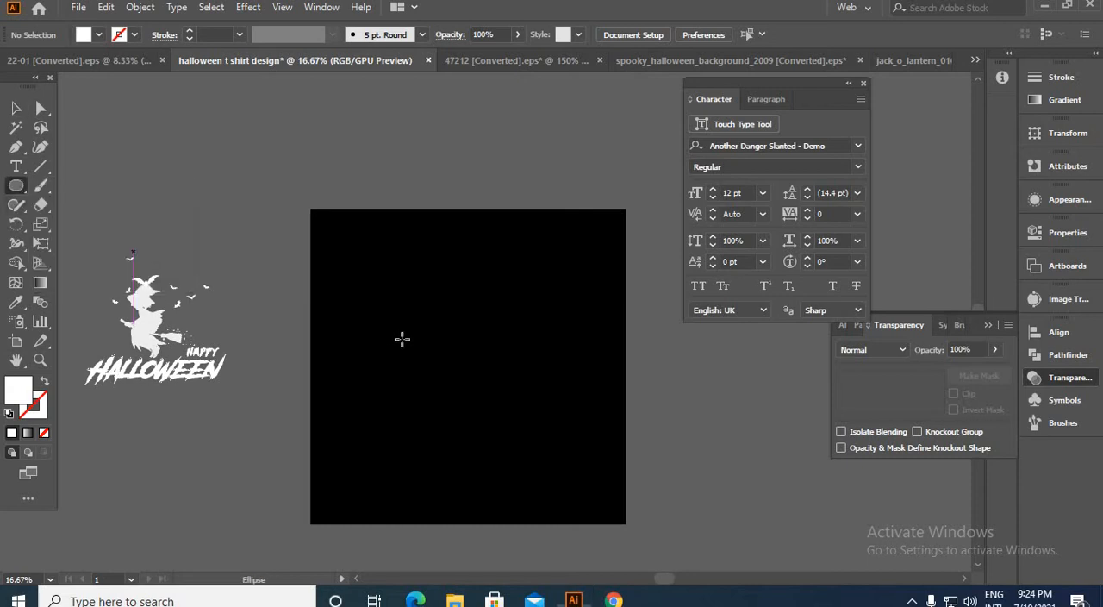
drag(475, 367, 544, 456)
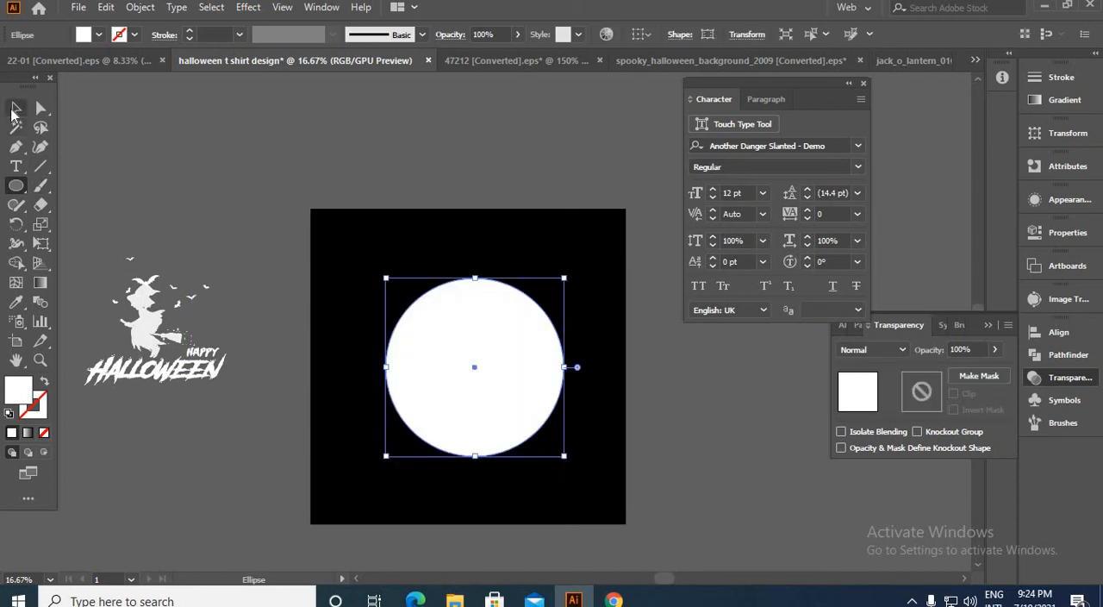
click(15, 108)
click(340, 451)
Step: Fill the circle with a red and orange gradient and set its type to Radial Gradient
click(423, 415)
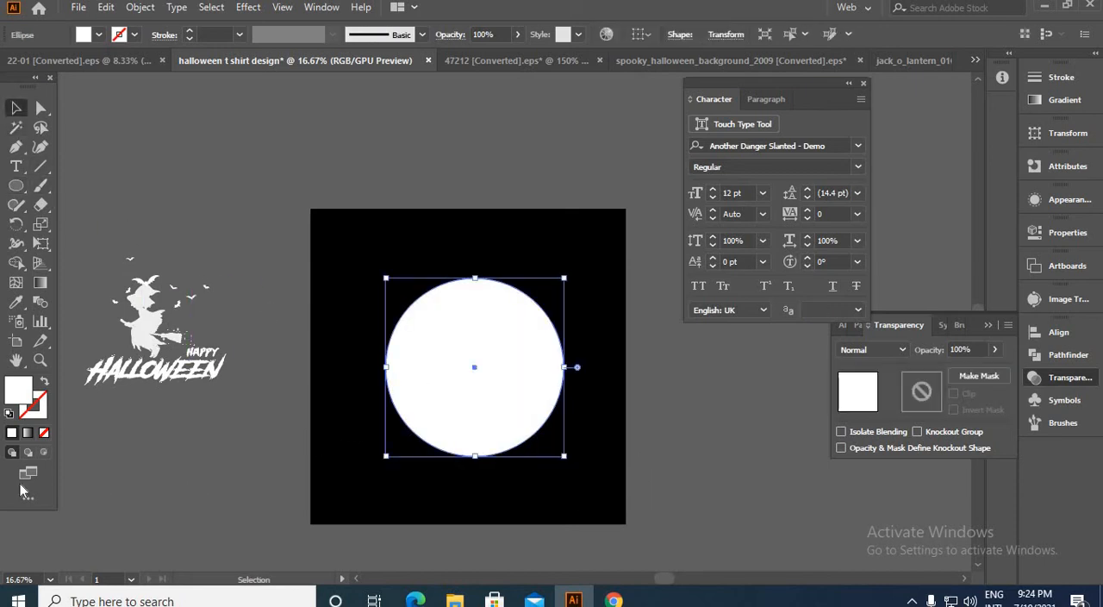
click(28, 433)
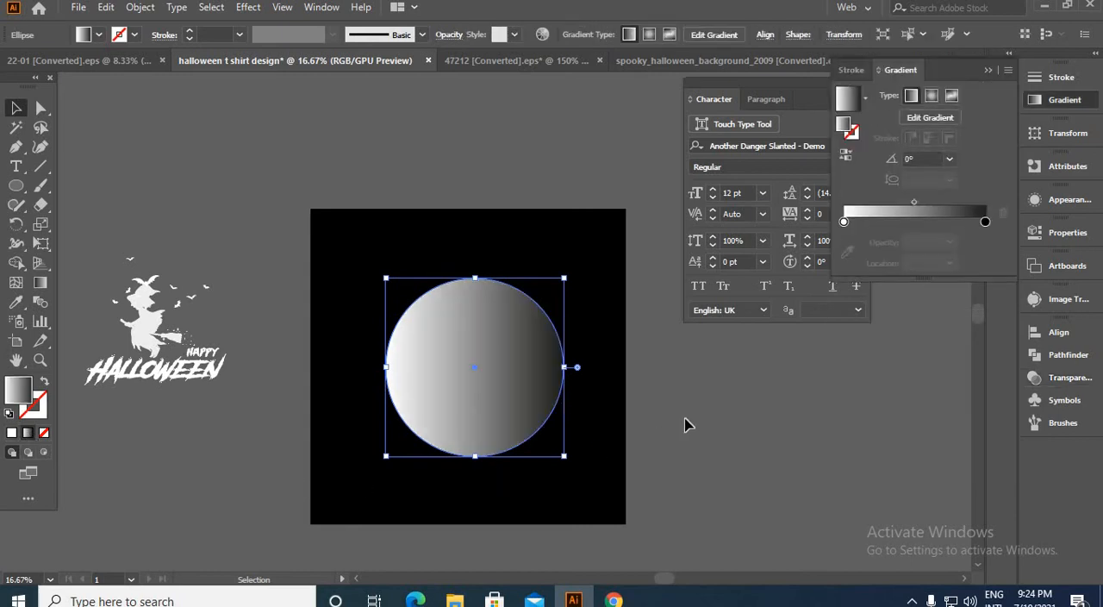
double_click(985, 223)
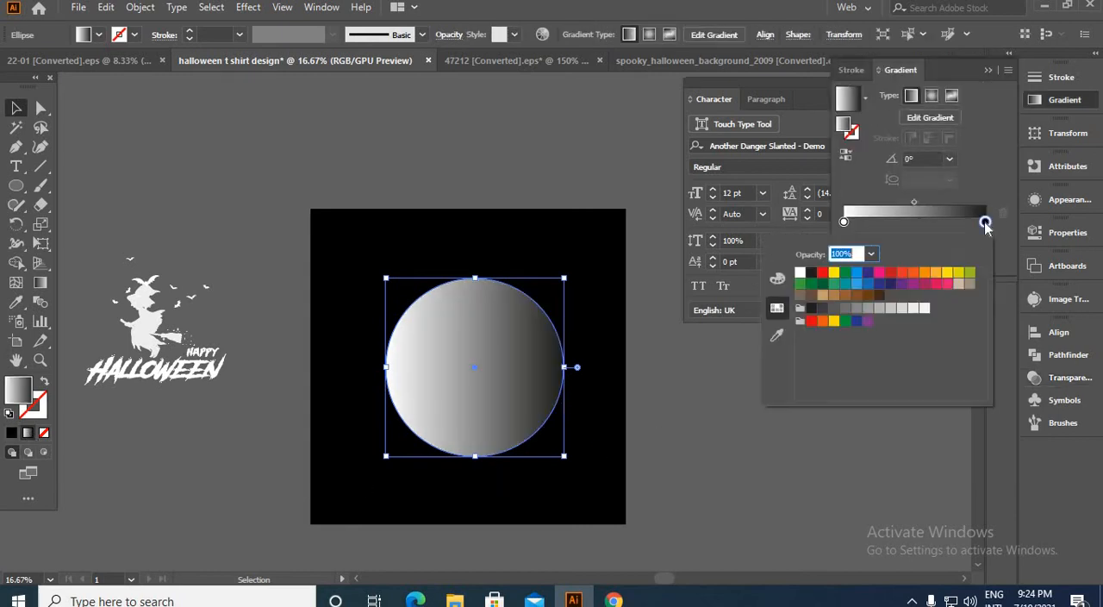
click(923, 273)
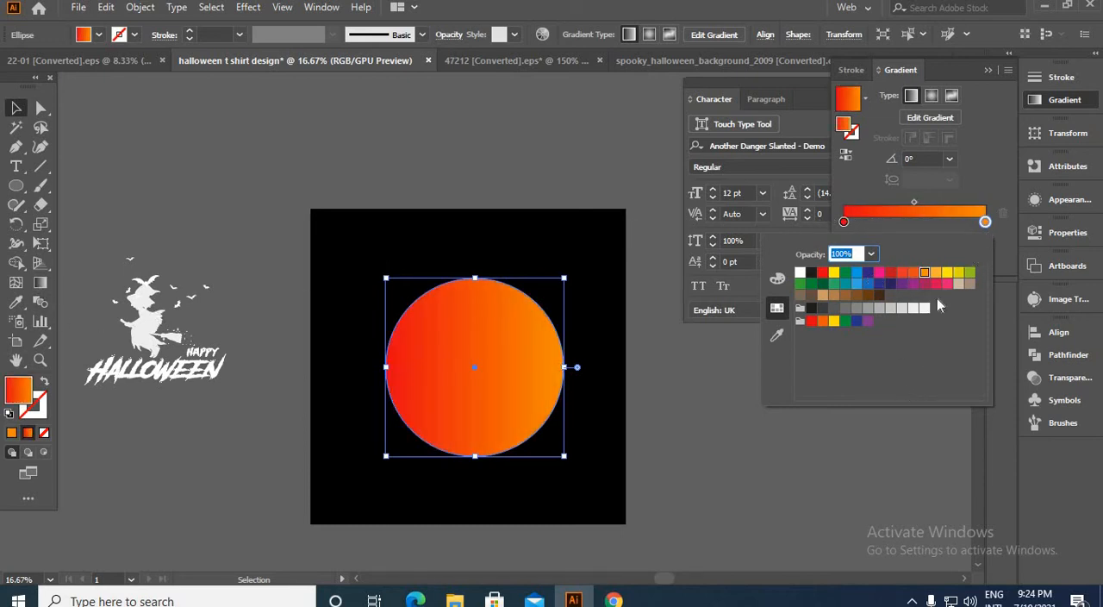
click(933, 101)
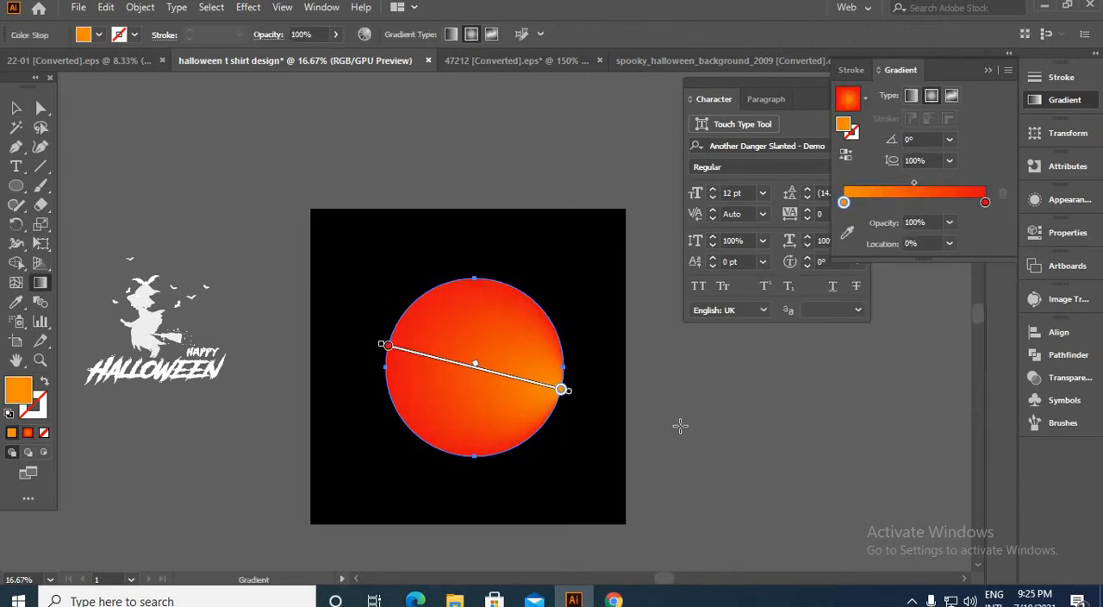
Step: Undo the last redirection of the circle's gradient and widen the orange centre of the radial fill
key(ctrl+z)
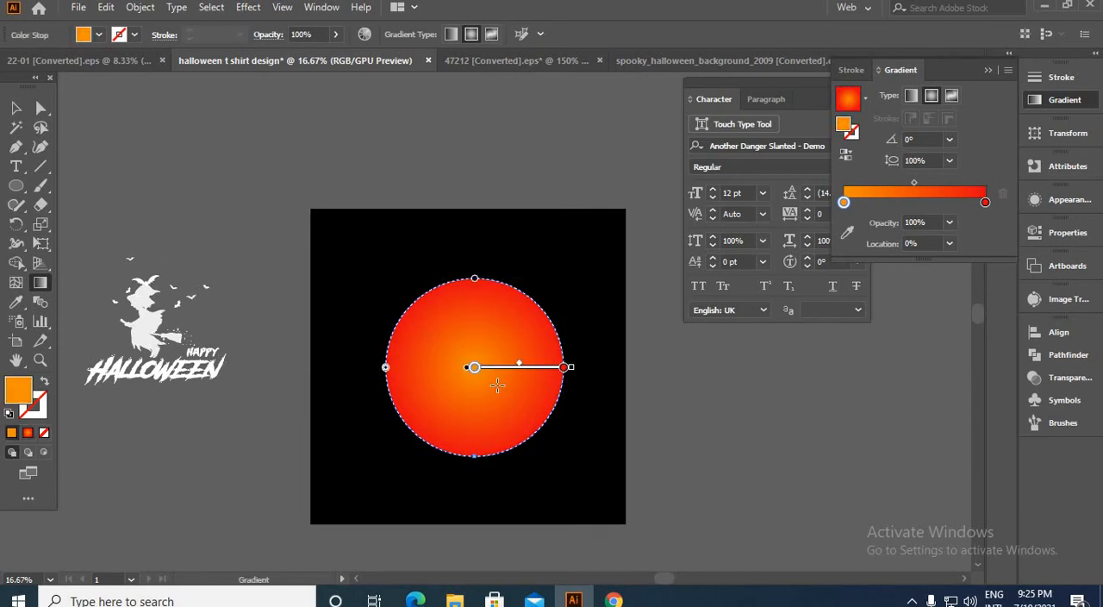
drag(495, 376, 511, 368)
double_click(511, 371)
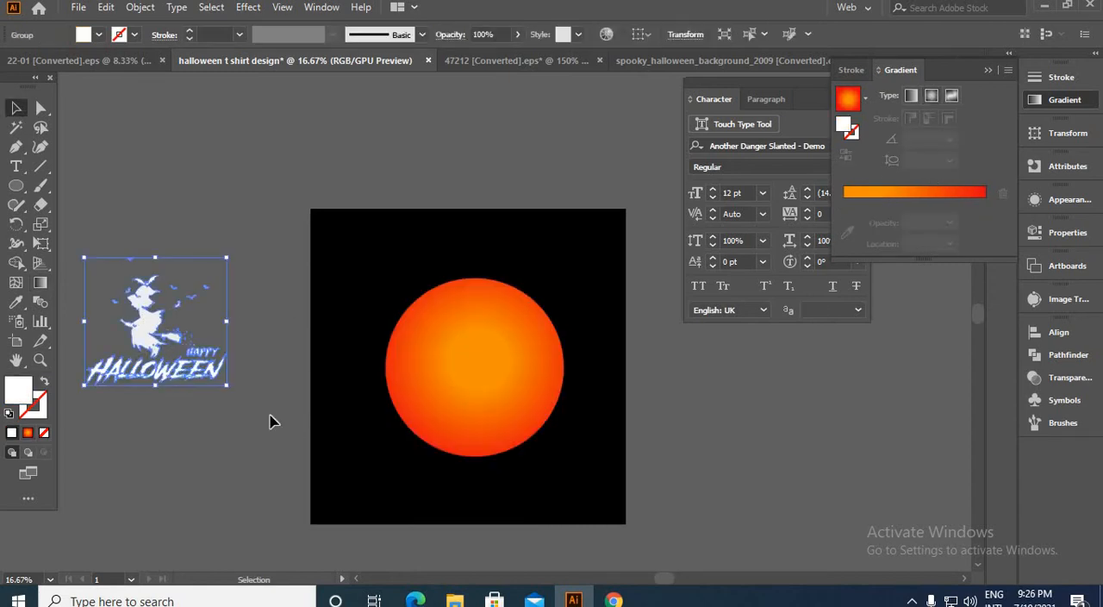
Step: Move the white witch, bats and lettering artwork onto the gradient circle and bring it to the front
drag(207, 343, 475, 382)
right_click(475, 382)
mouse_move(520, 296)
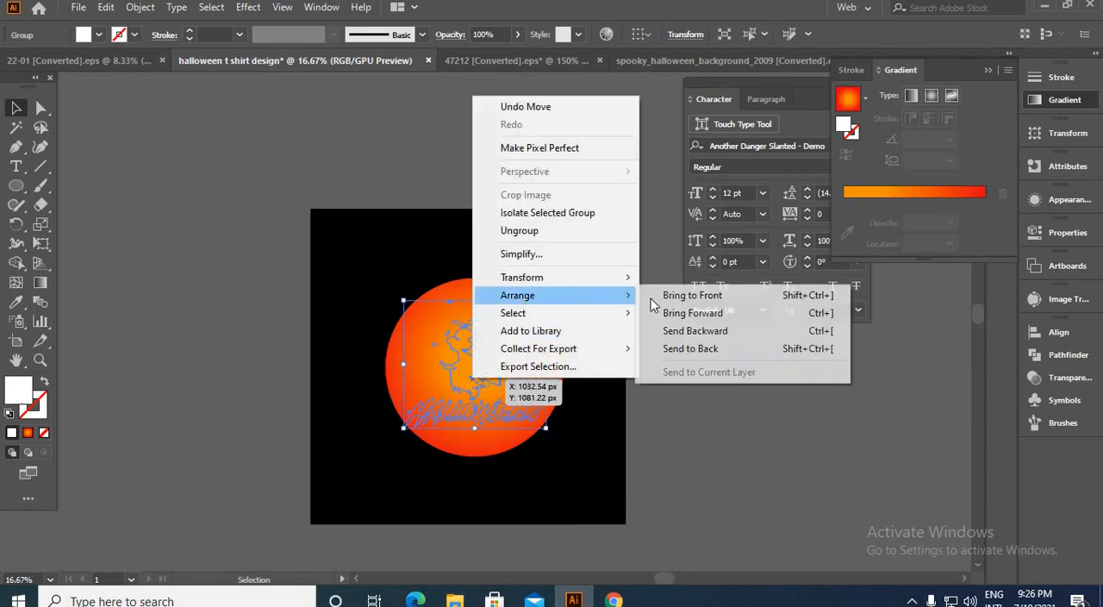
click(681, 298)
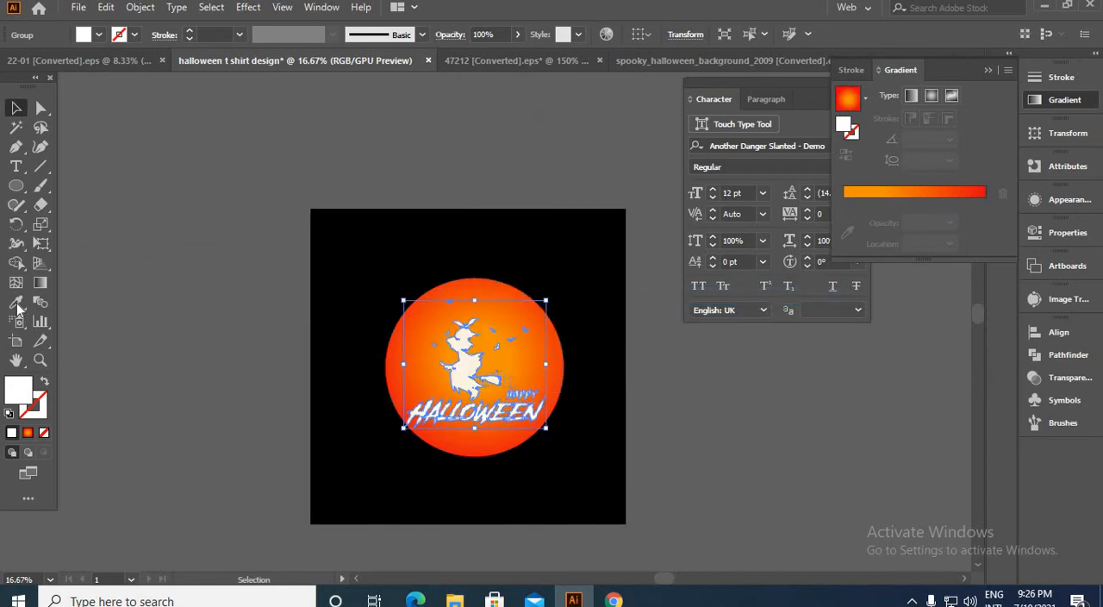
Step: Recolour the witch, bats and lettering black by sampling the background with the Eyedropper
click(16, 302)
click(382, 308)
click(15, 108)
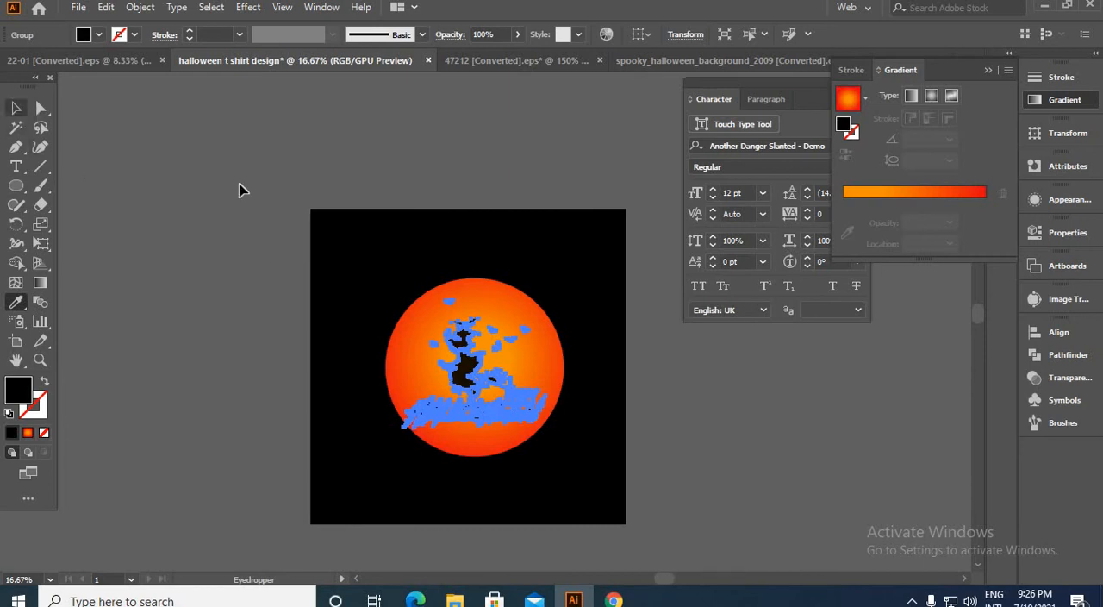
click(240, 319)
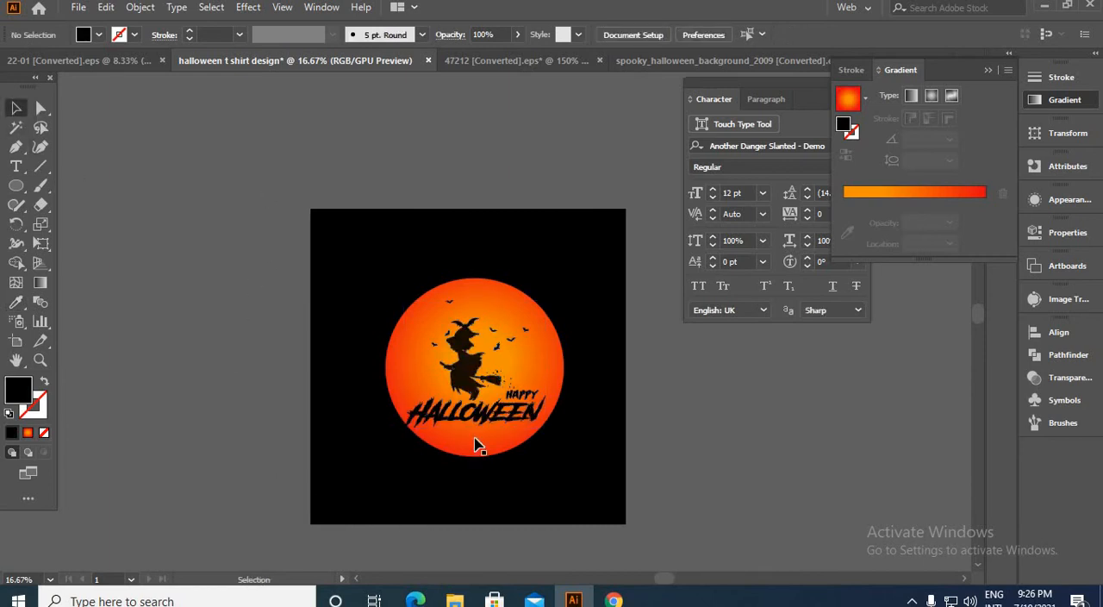
Step: Enlarge the black witch and lettering artwork and move it off the artboard, above and left of it
scroll(496, 421, up, 2)
click(495, 421)
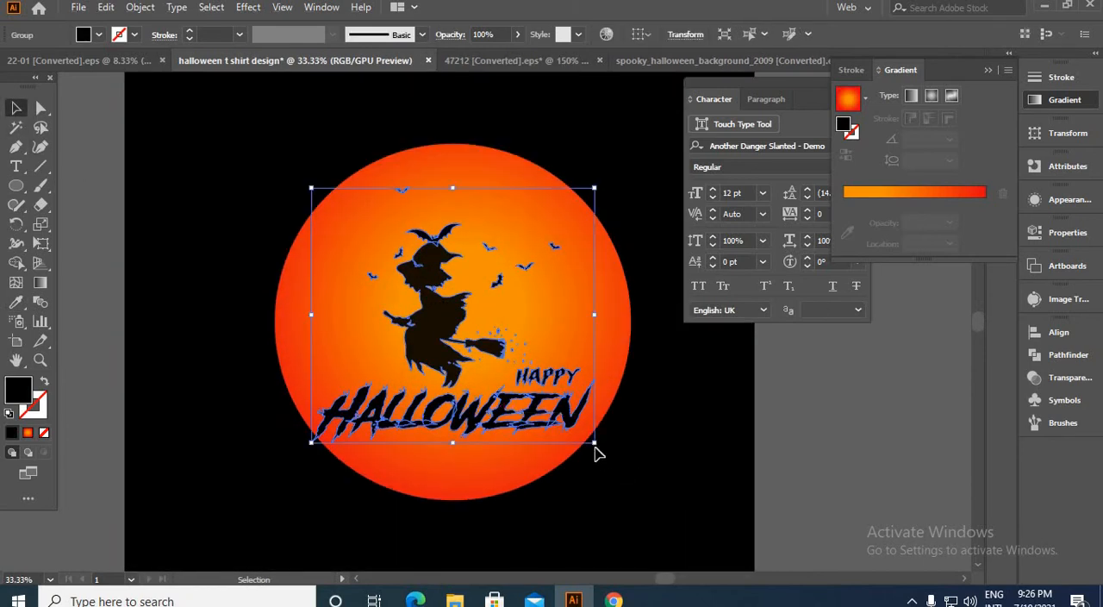
drag(595, 444, 635, 478)
drag(453, 423, 210, 290)
scroll(552, 477, down, 3)
click(271, 389)
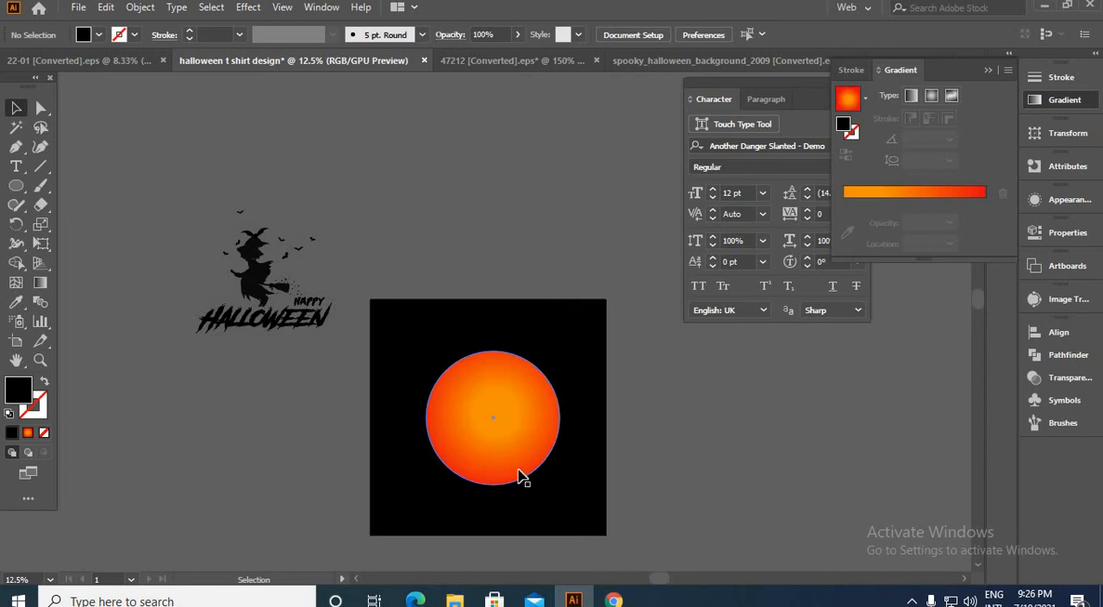
Step: Draw a wide rectangle across the artboard and move it up so it covers the lower part of the gradient circle
click(504, 478)
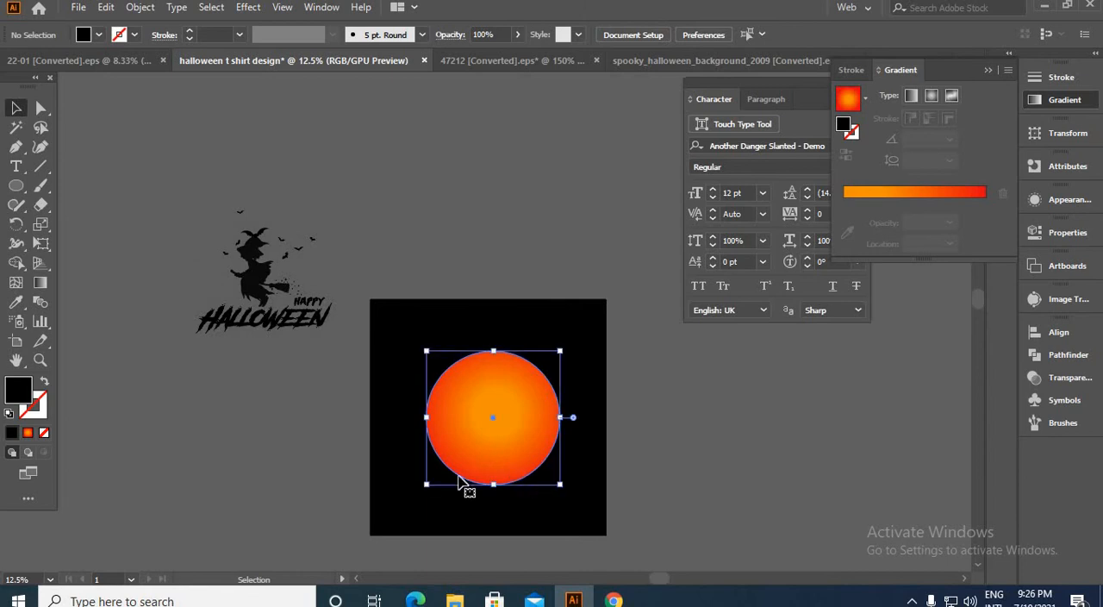
click(19, 189)
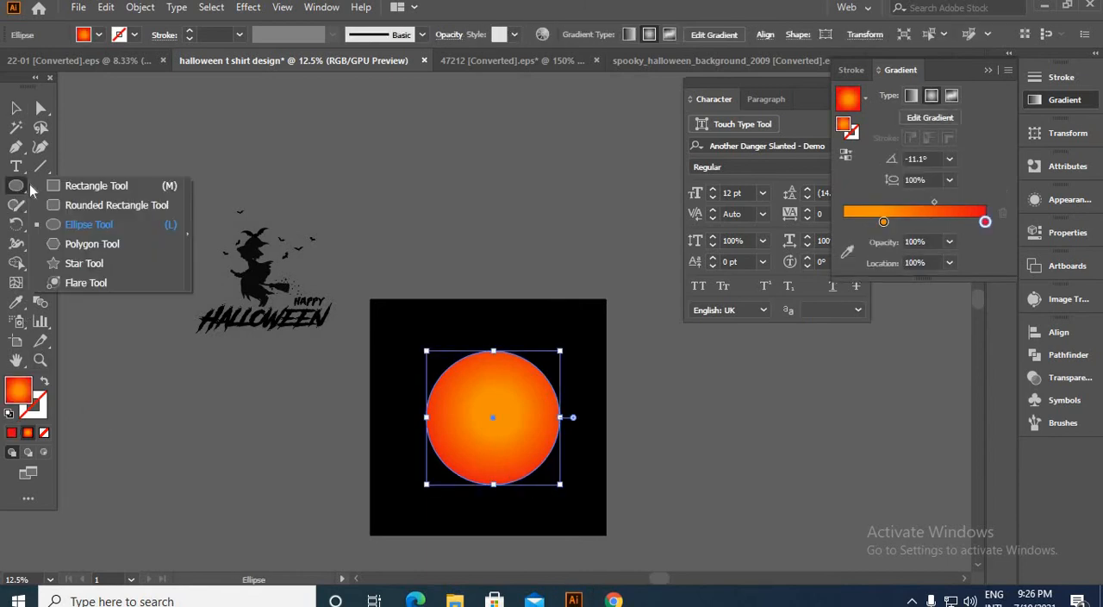
click(71, 186)
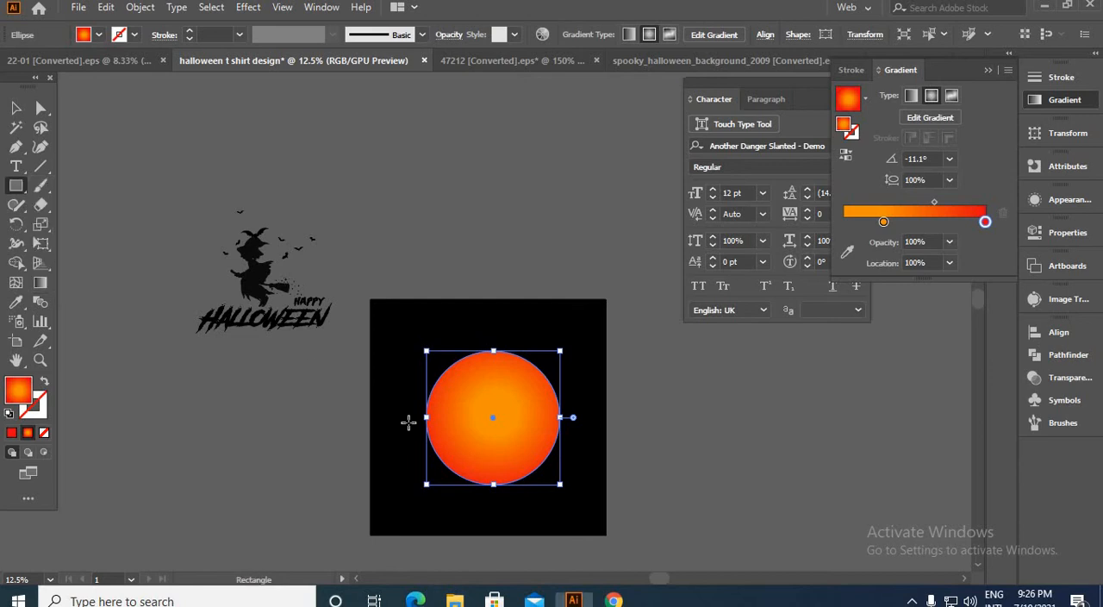
drag(367, 455, 684, 534)
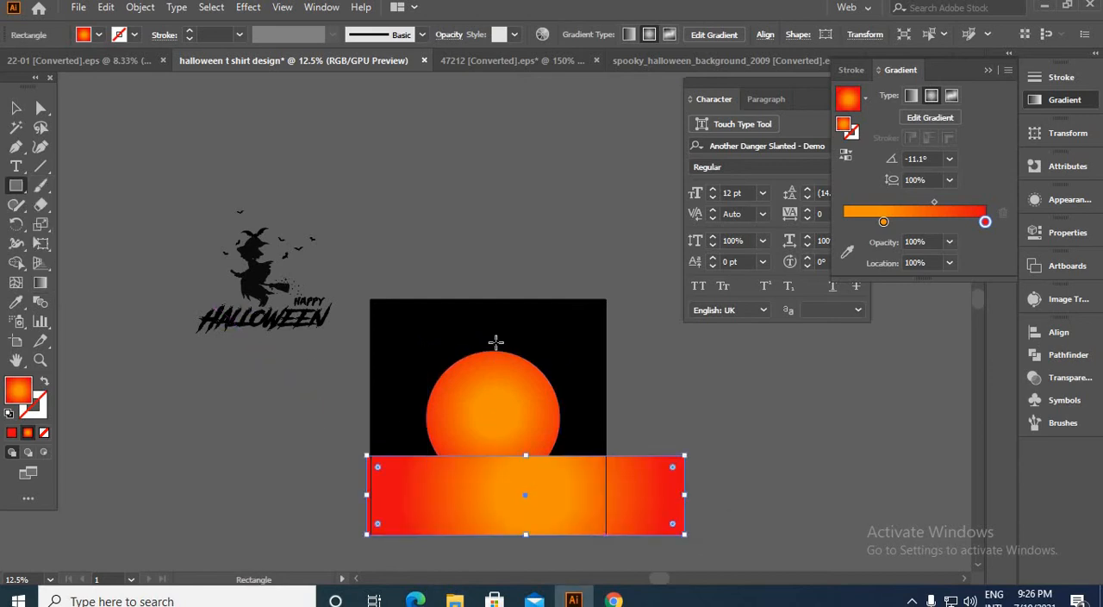
click(15, 109)
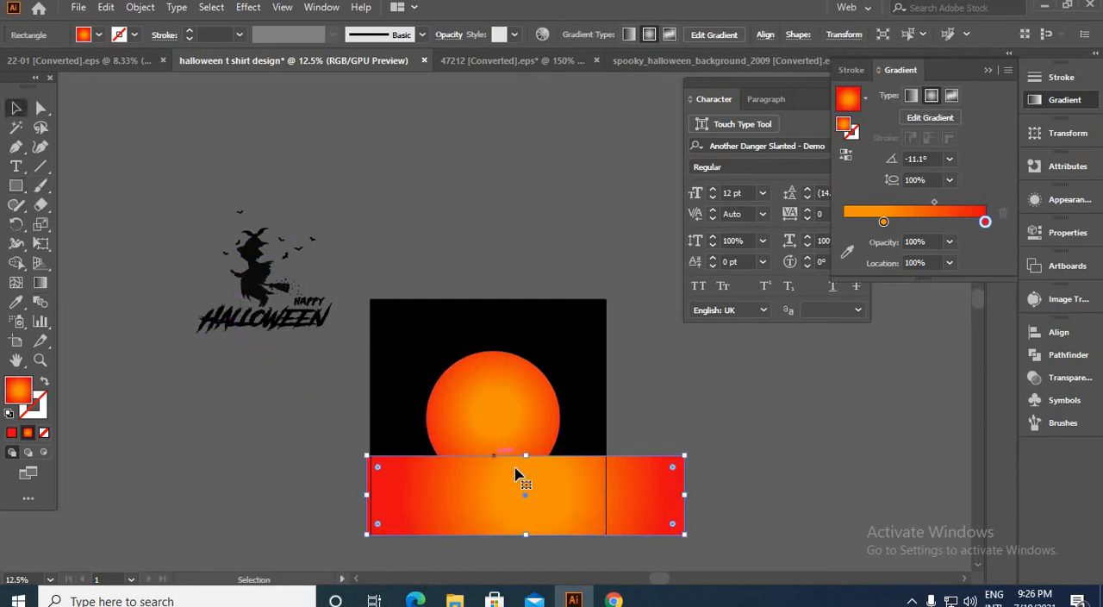
drag(509, 477, 498, 457)
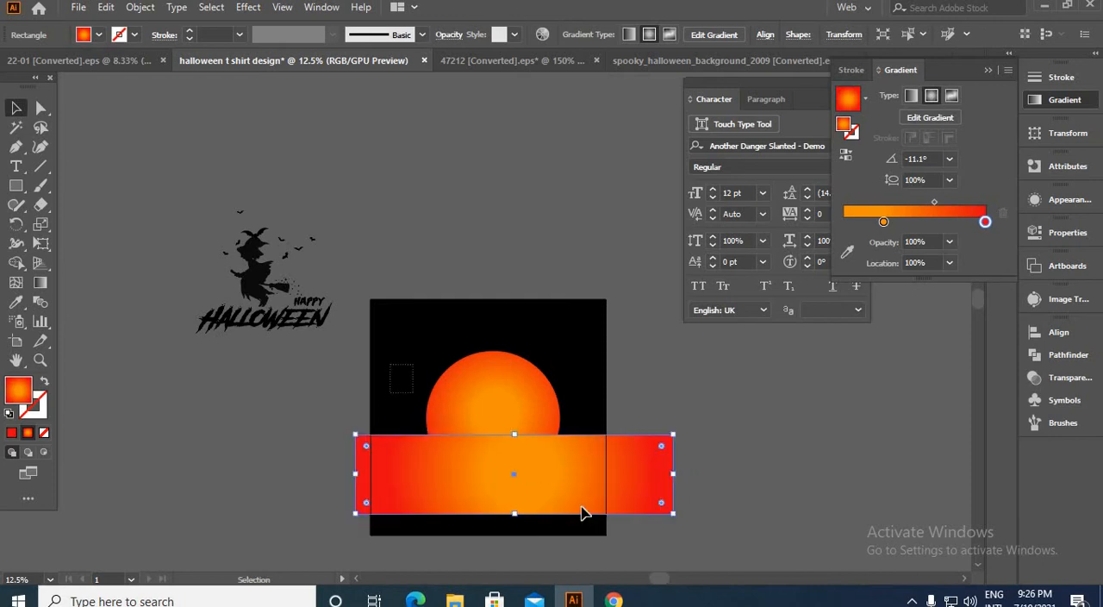
Step: Remove the rectangle and the circle's lower part with the Shape Builder tool, leaving a flat-bottomed moon
drag(385, 411, 382, 408)
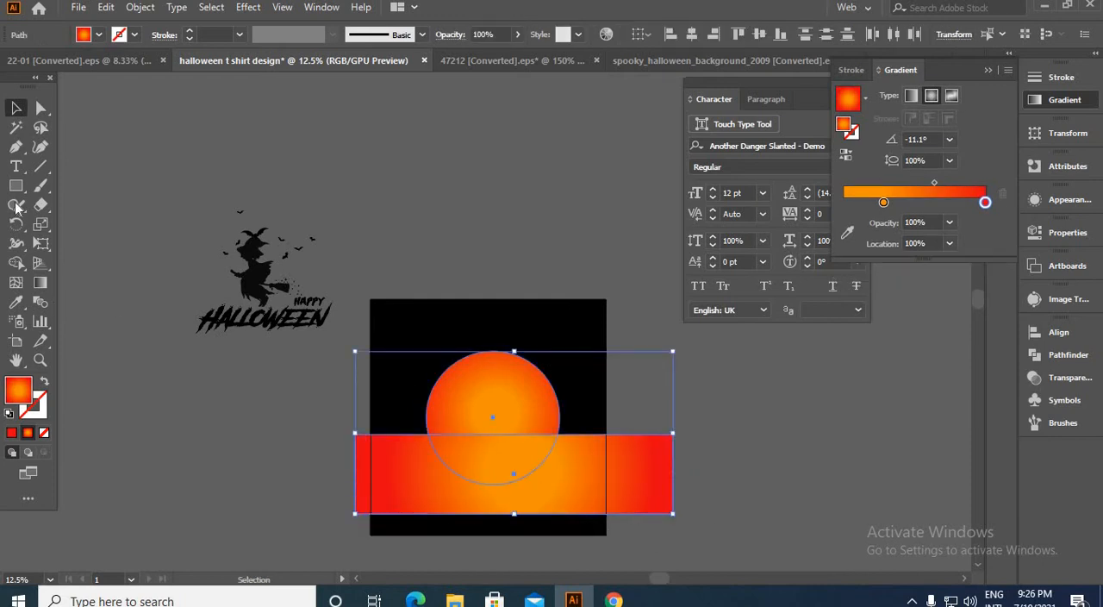
click(17, 263)
drag(395, 455, 647, 505)
alt+click(493, 466)
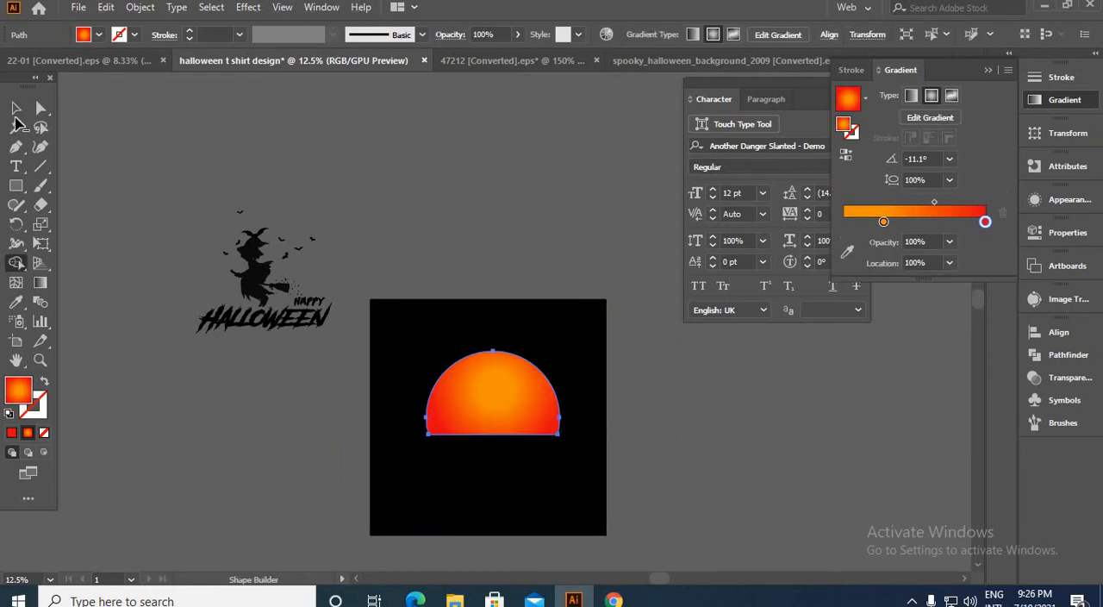
key(v)
click(532, 337)
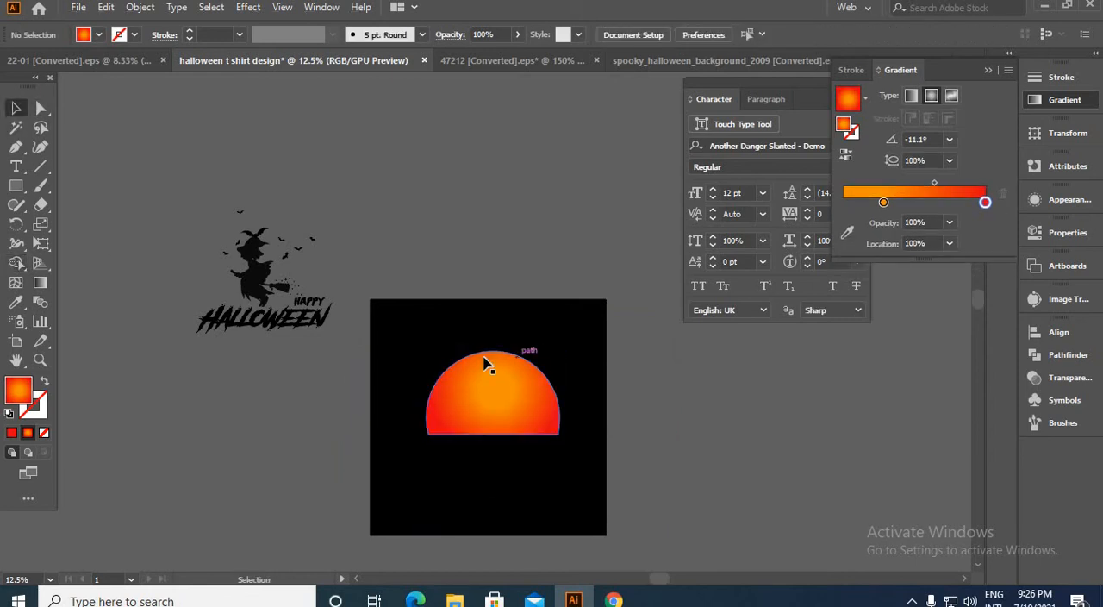
click(284, 321)
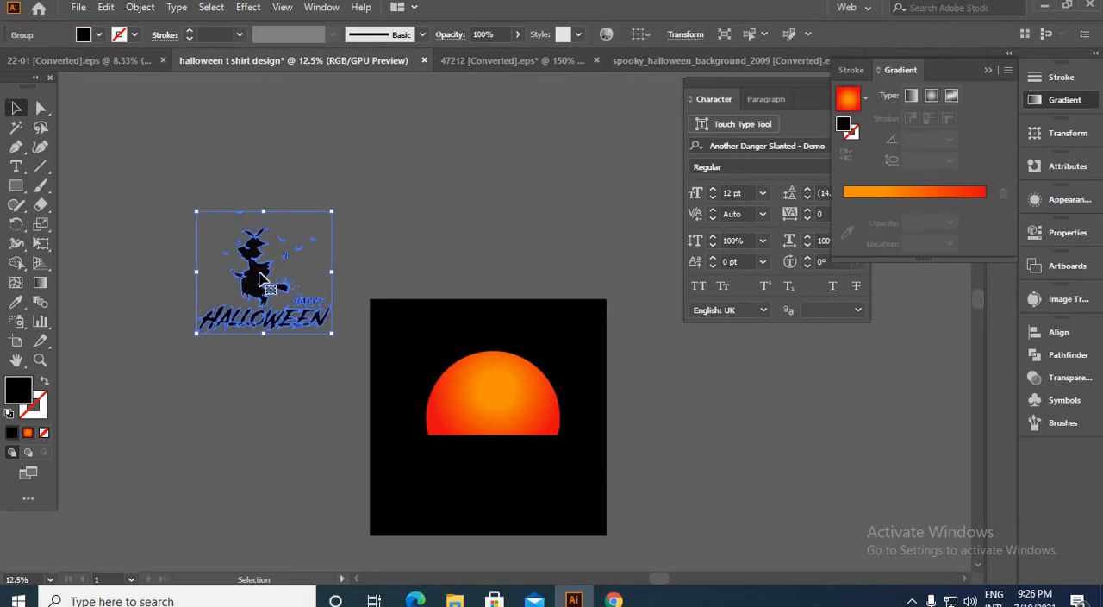
double_click(261, 278)
click(272, 326)
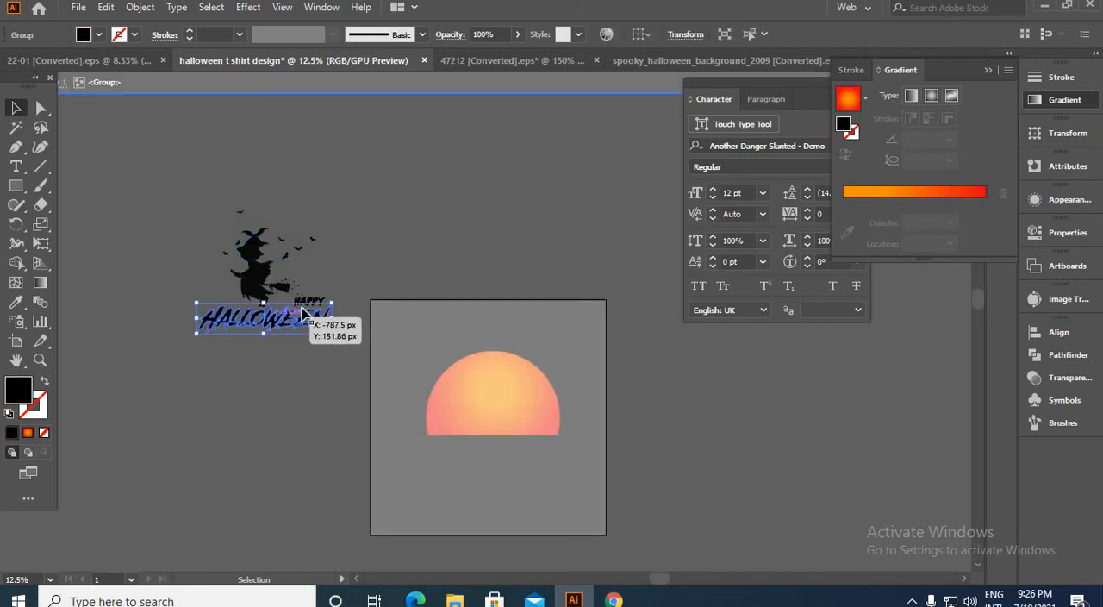
scroll(345, 319, up, 2)
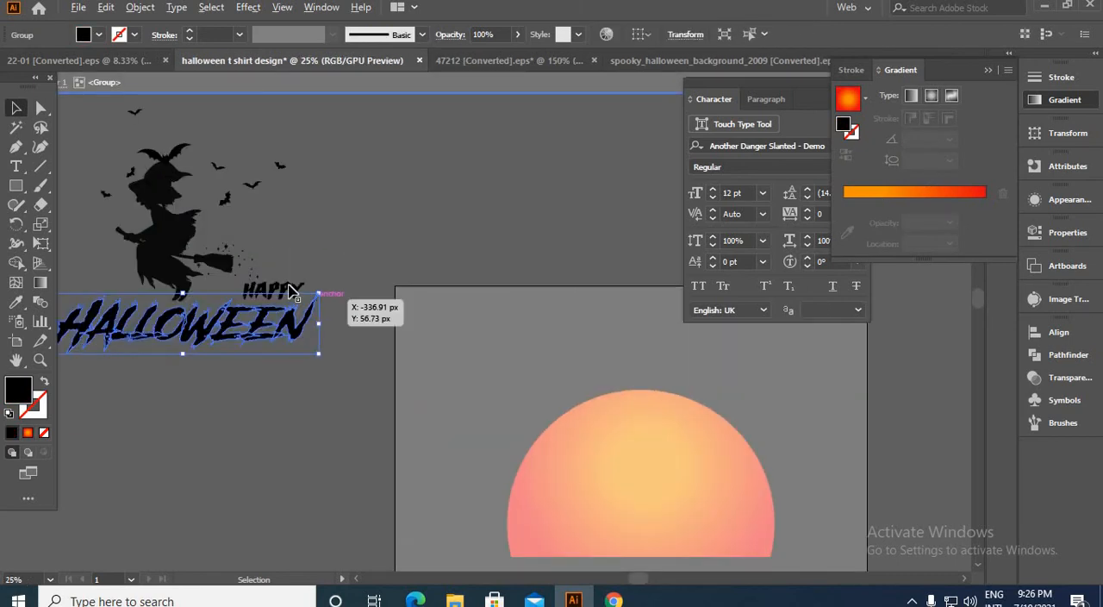
key(a)
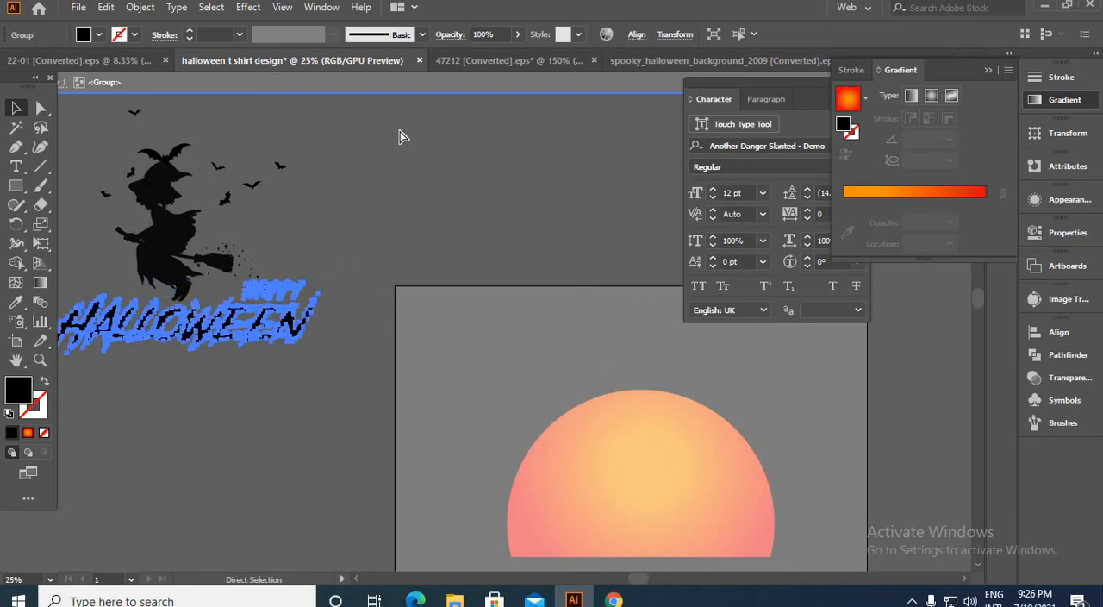
click(400, 87)
click(391, 162)
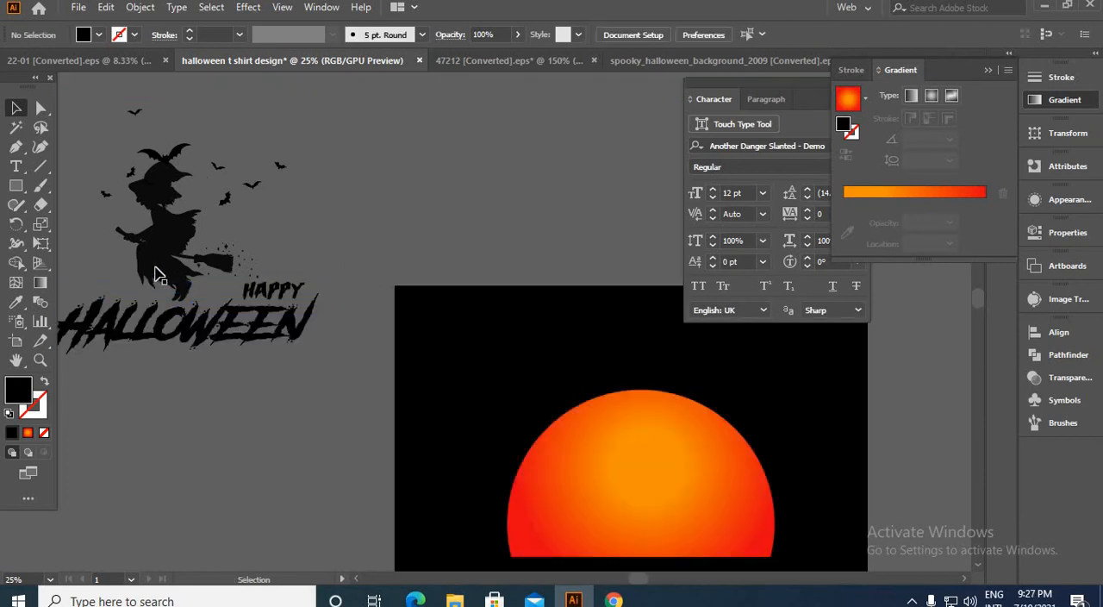
Step: Ungroup the witch artwork and move the Happy Halloween lettering on its own above the artboard
click(156, 265)
right_click(156, 270)
click(264, 400)
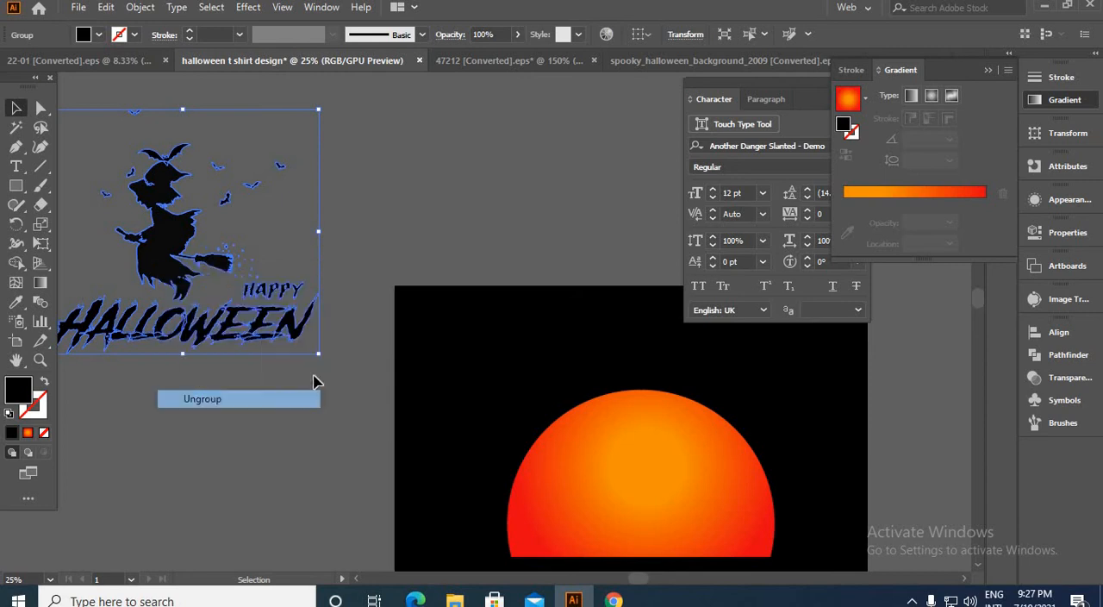
click(336, 285)
drag(287, 356, 651, 197)
Step: Move the witch and bats onto the moon, scale them down slightly and rest the witch's feet on the flat edge
scroll(391, 263, down, 2)
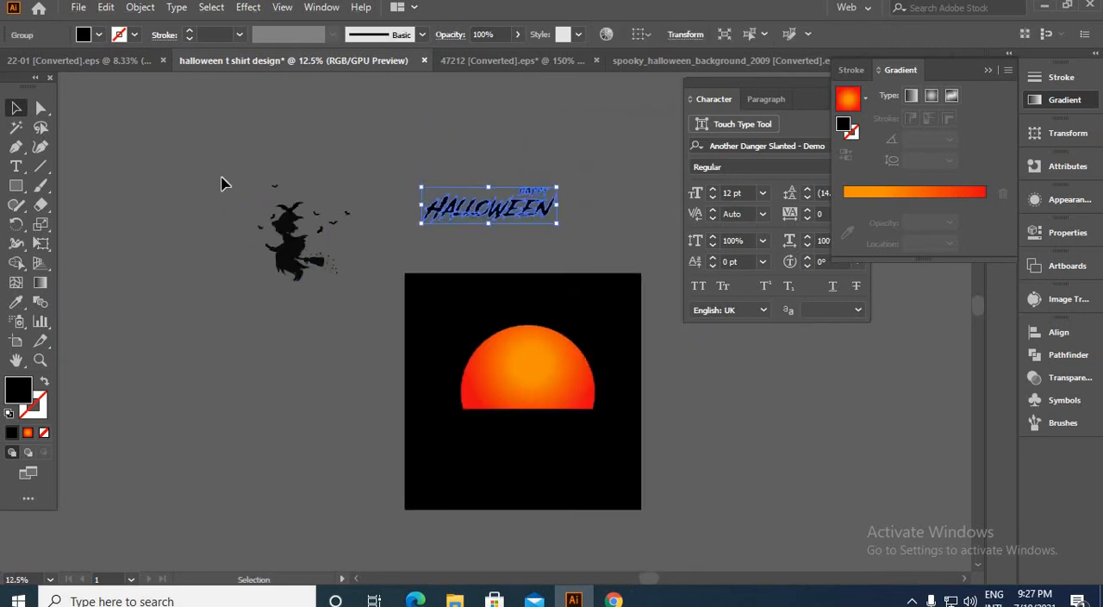
drag(304, 263, 527, 380)
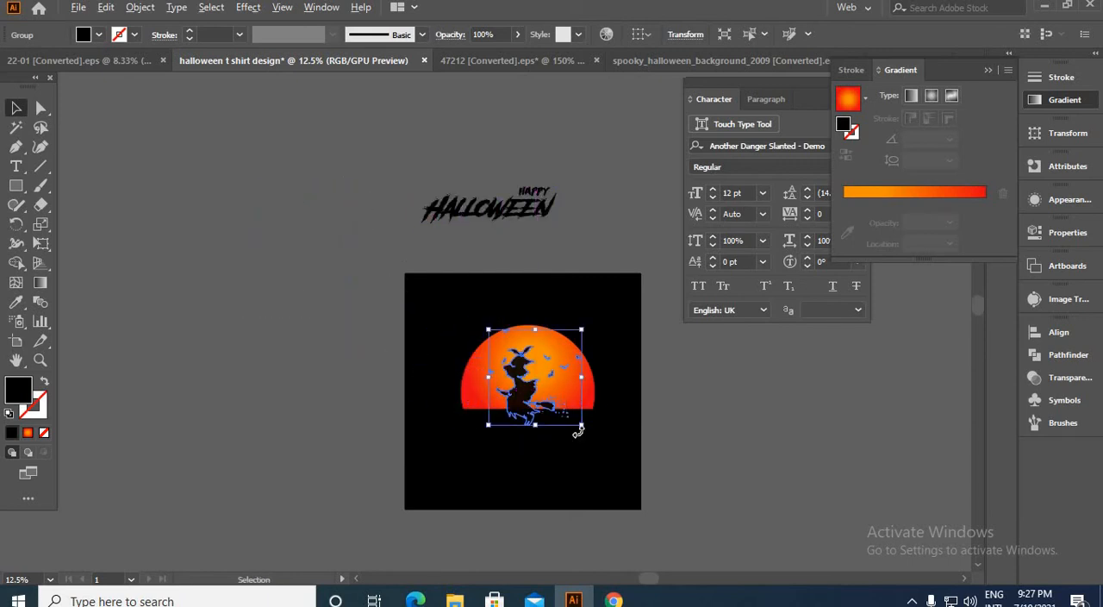
scroll(582, 420, up, 2)
drag(587, 420, 547, 403)
drag(477, 367, 468, 368)
click(532, 389)
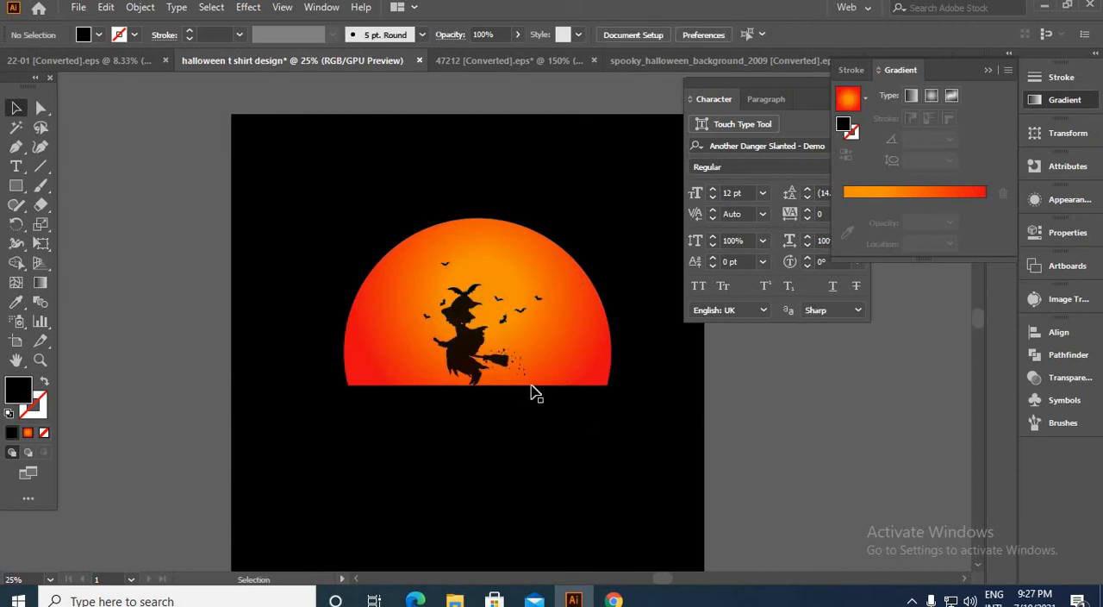
click(455, 358)
click(530, 457)
Step: Move the Happy Halloween lettering onto the artboard, just below the moon's flat edge
scroll(529, 457, down, 2)
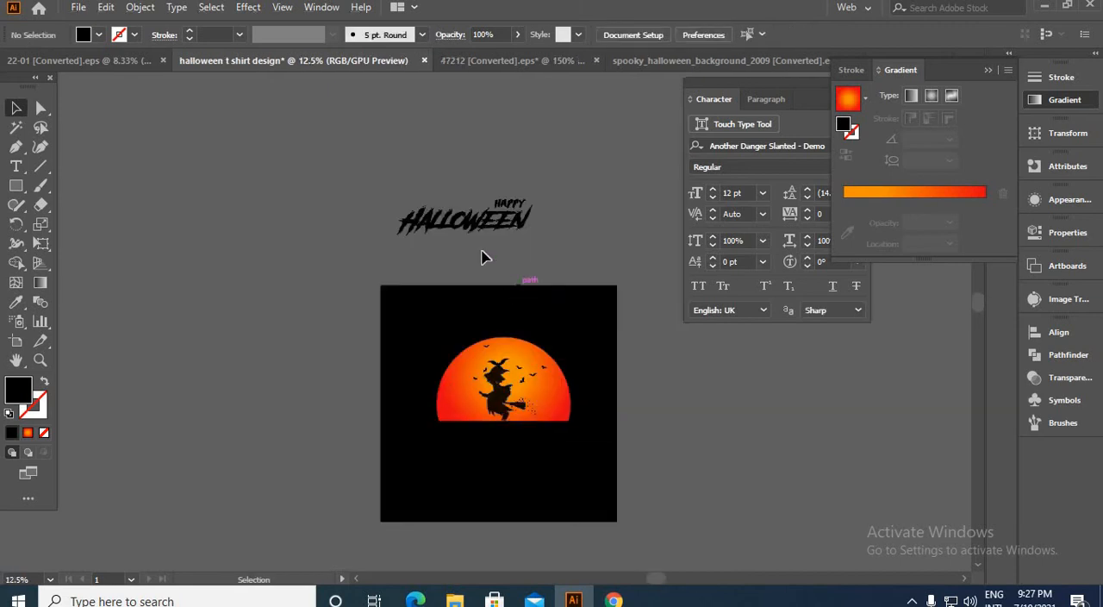
click(476, 220)
drag(524, 213, 557, 439)
Step: Fill the Happy Halloween lettering with the moon's orange-red gradient using the Eyedropper
click(16, 302)
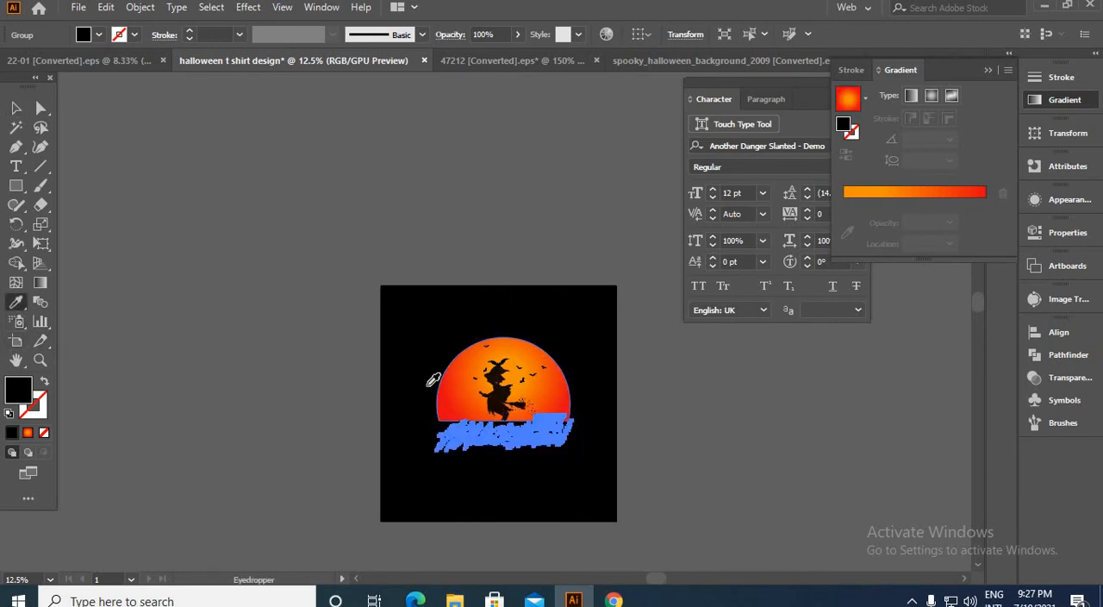
click(435, 380)
click(17, 108)
key(ctrl+=)
key(ctrl+=)
key(ctrl+=)
key(ctrl+=)
Step: Set the lettering's gradient to Linear and direct it upward at about 86.3°, with orange below and red above
key(g)
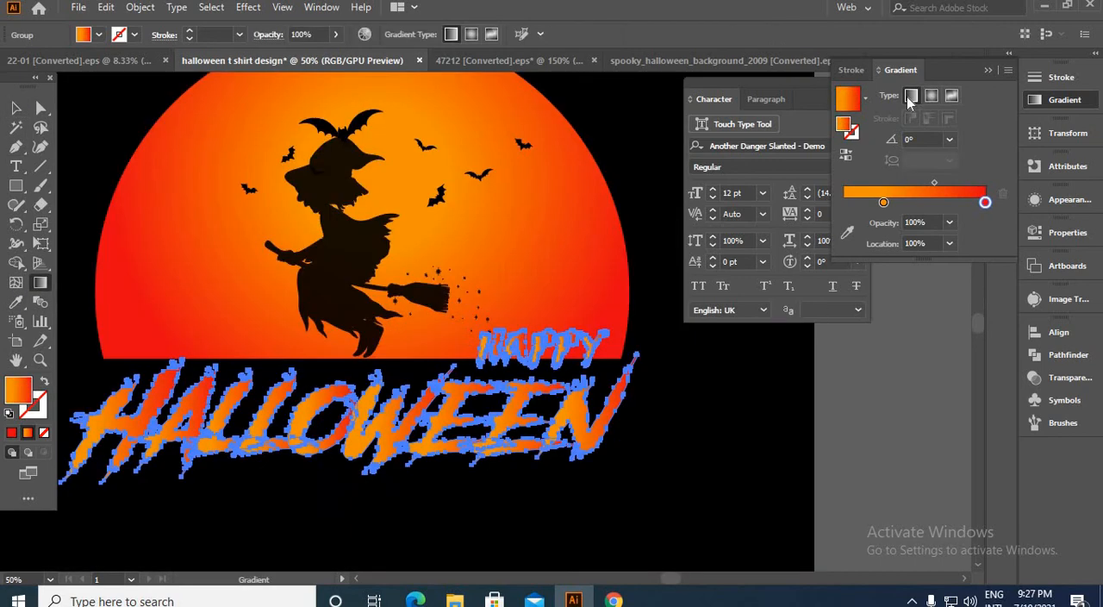
click(910, 97)
drag(302, 506, 312, 409)
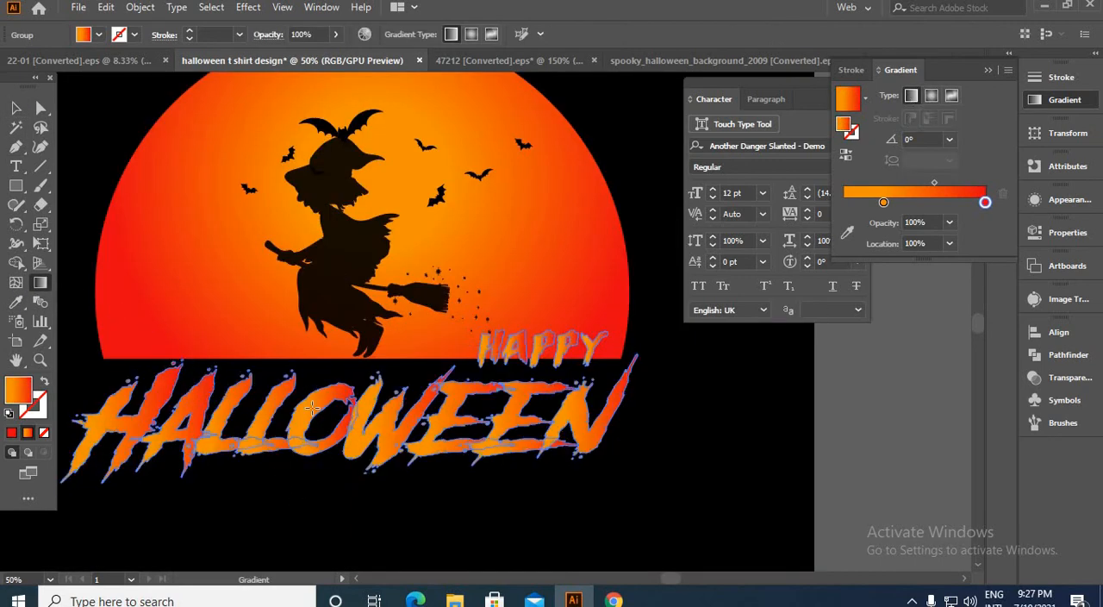
drag(314, 371, 314, 371)
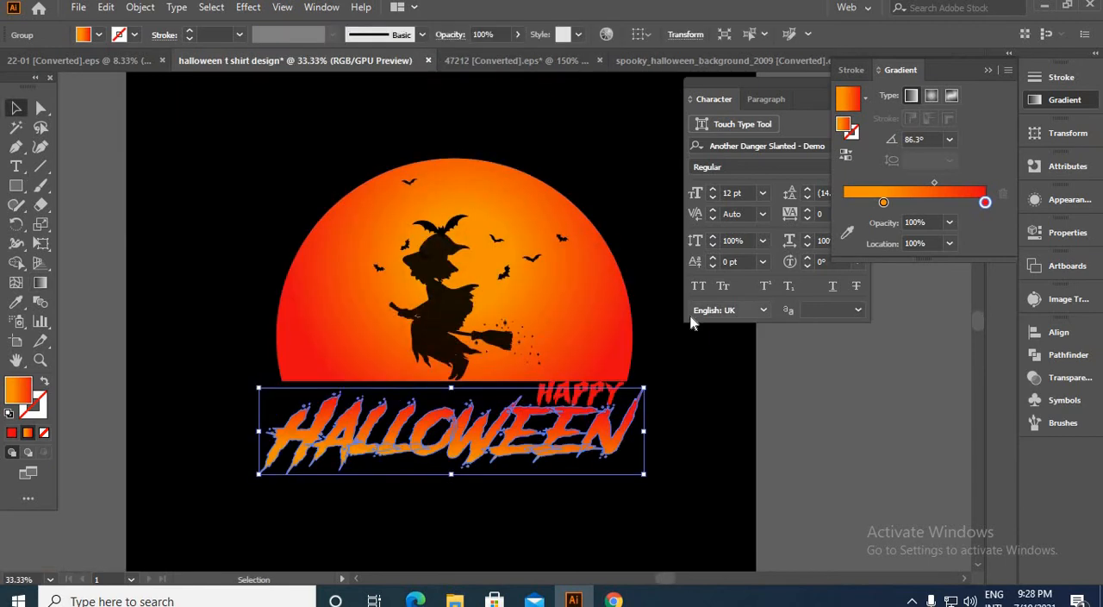
click(692, 315)
click(600, 322)
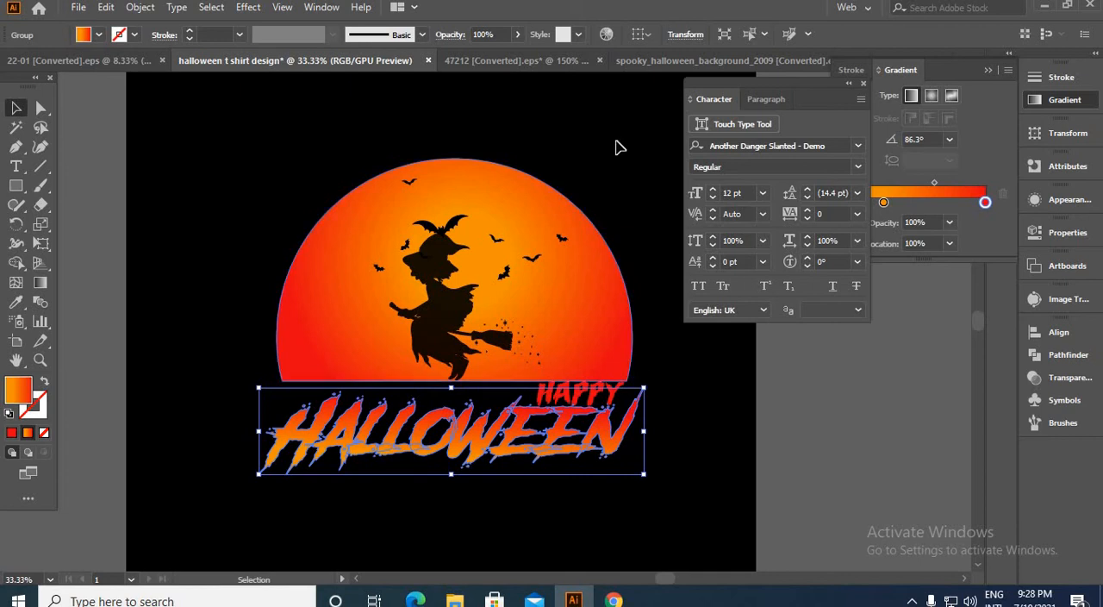
Step: Bring the haunted castle from the spooky_halloween_background_2009 file into the T-shirt design, at the moon's left edge
click(642, 60)
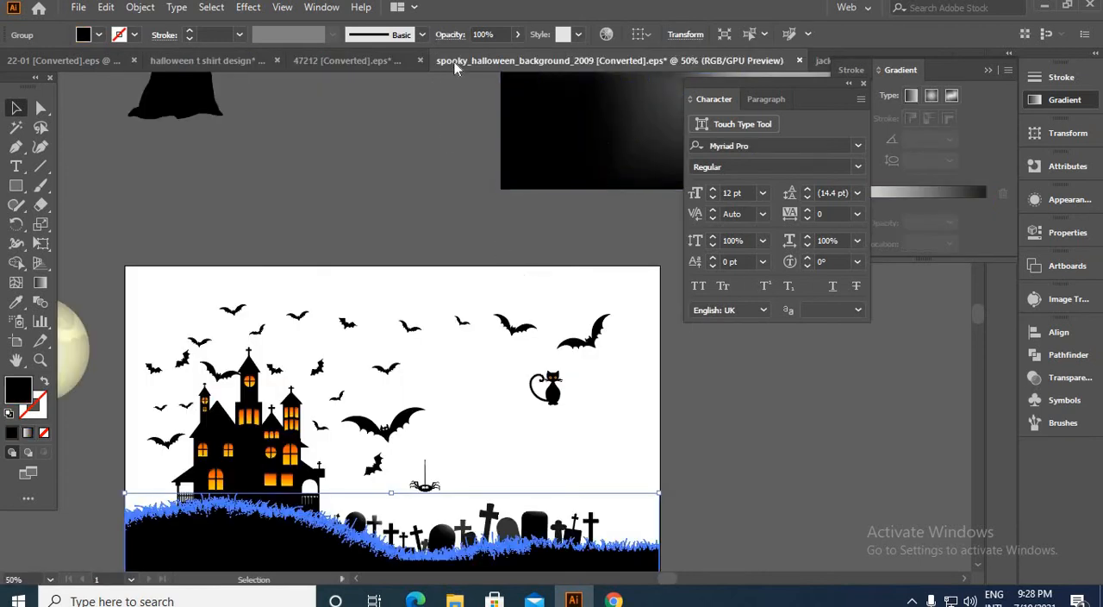
click(267, 424)
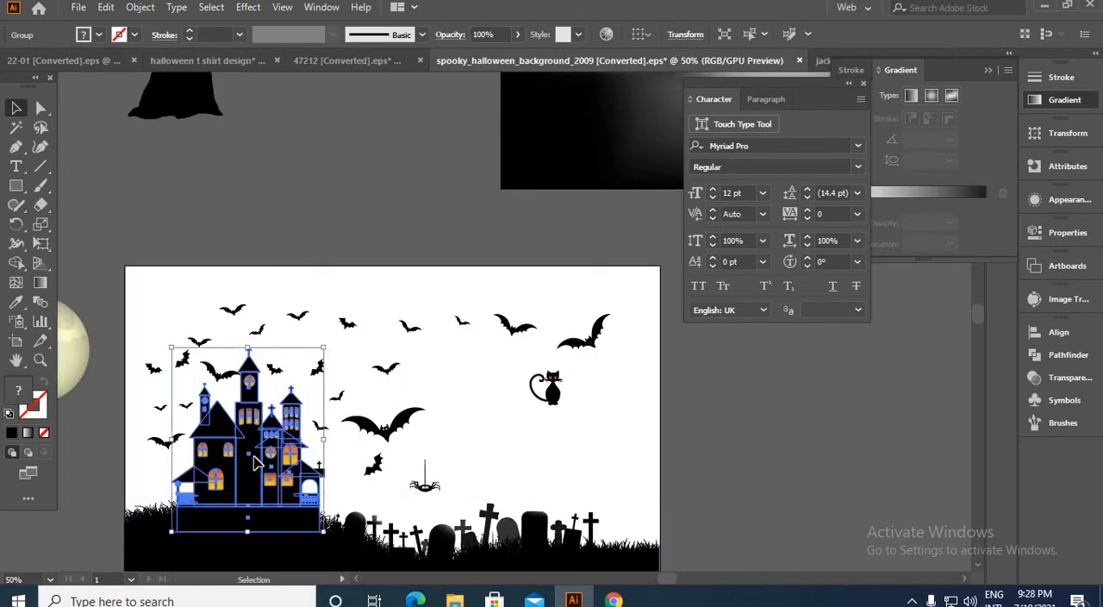
drag(255, 463, 211, 60)
drag(342, 336, 342, 337)
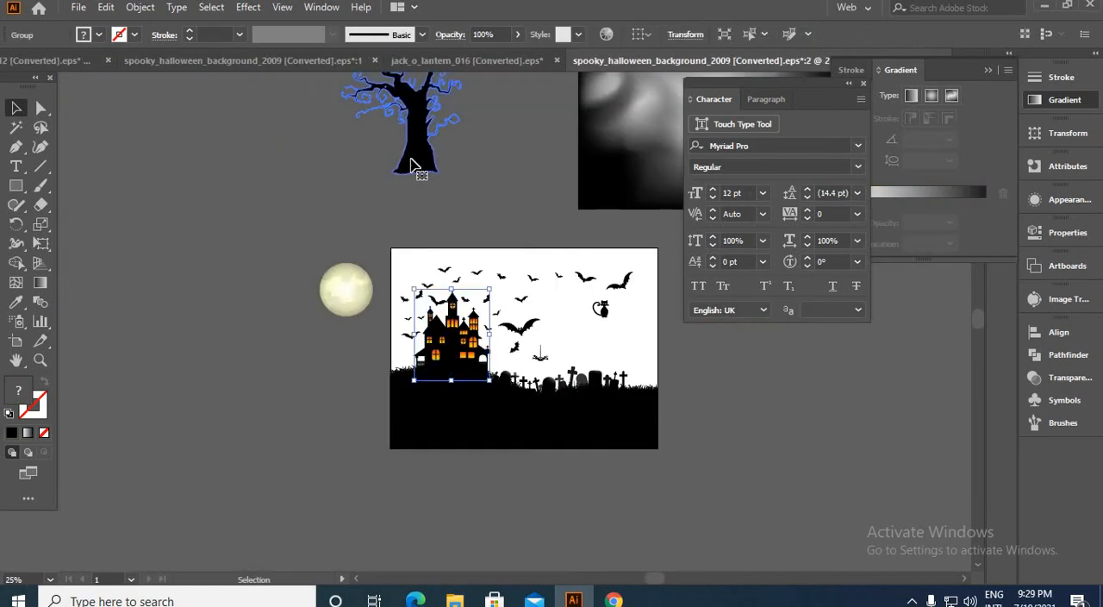
Step: Bring the bare black tree from the spooky background file into the T-shirt design, beside the moon's right edge
drag(410, 164, 144, 69)
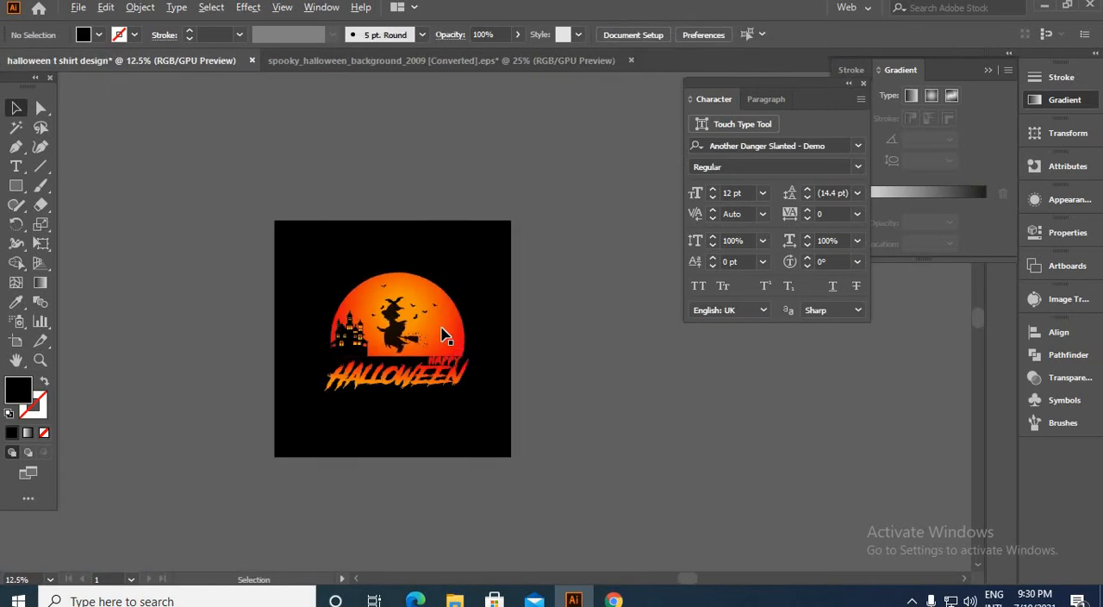
scroll(442, 335, up, 1)
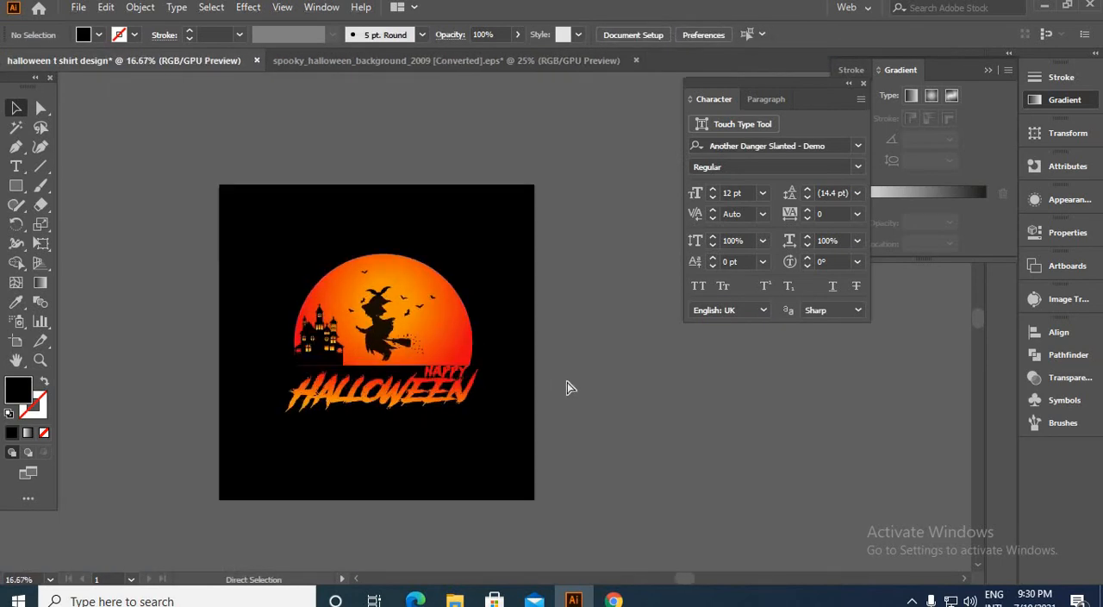
key(ctrl+v)
click(589, 363)
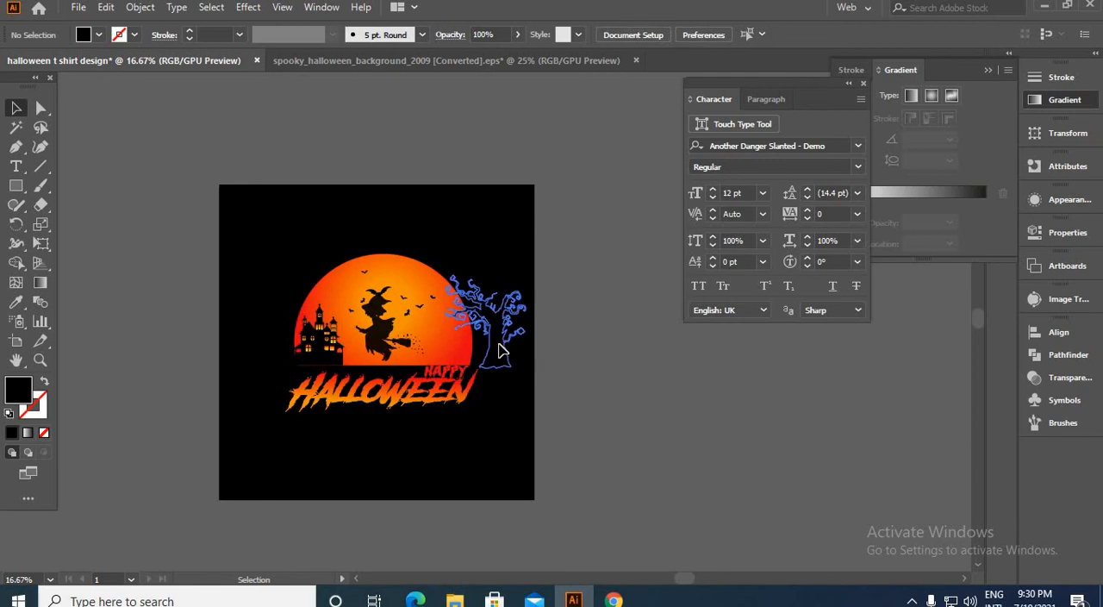
Step: Move the bare tree inward so it overlaps the moon's right edge with its base on the moon's flat bottom
mouse_move(493, 343)
mouse_down()
mouse_move(460, 342)
mouse_move(493, 353)
mouse_up()
click(591, 357)
scroll(463, 350, up, 3)
click(582, 378)
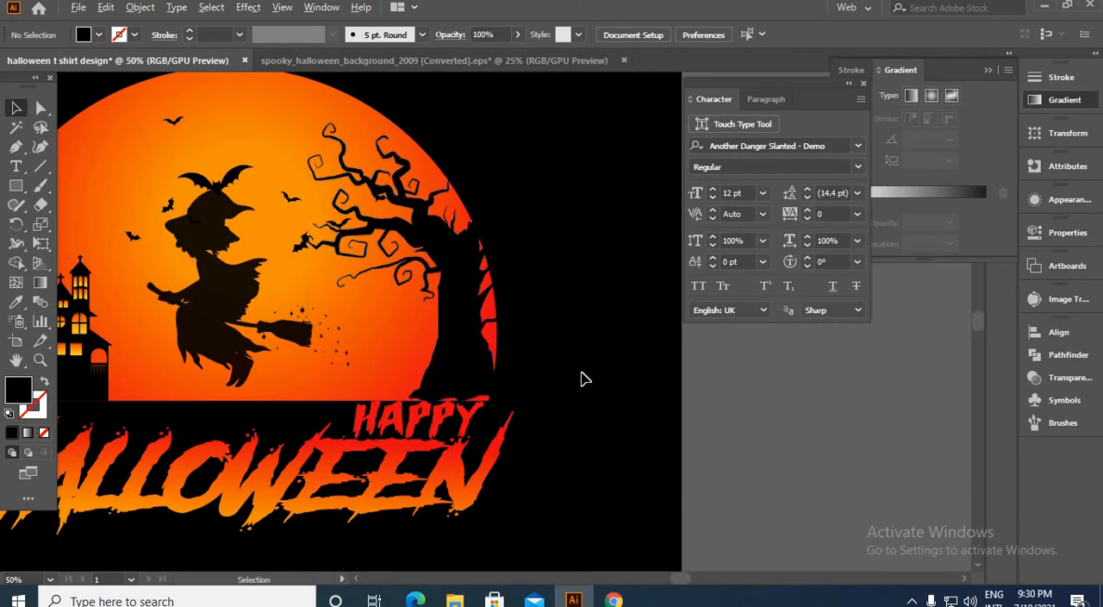
scroll(575, 382, down, 3)
scroll(551, 375, up, 2)
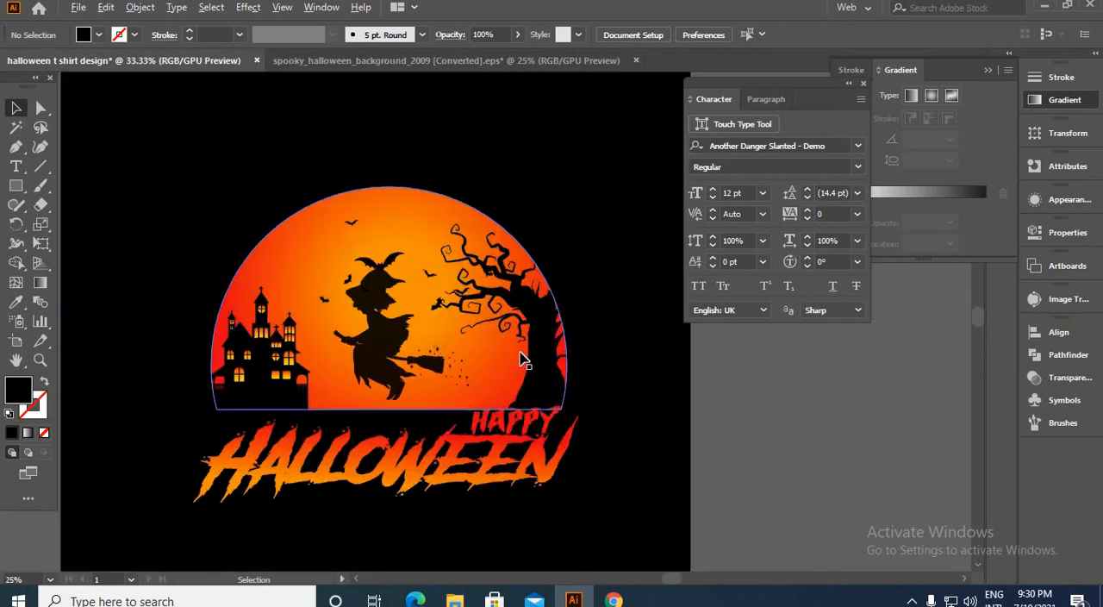
Step: Turn the haunted castle at the moon's left edge into a black silhouette with its windows cut out
click(263, 401)
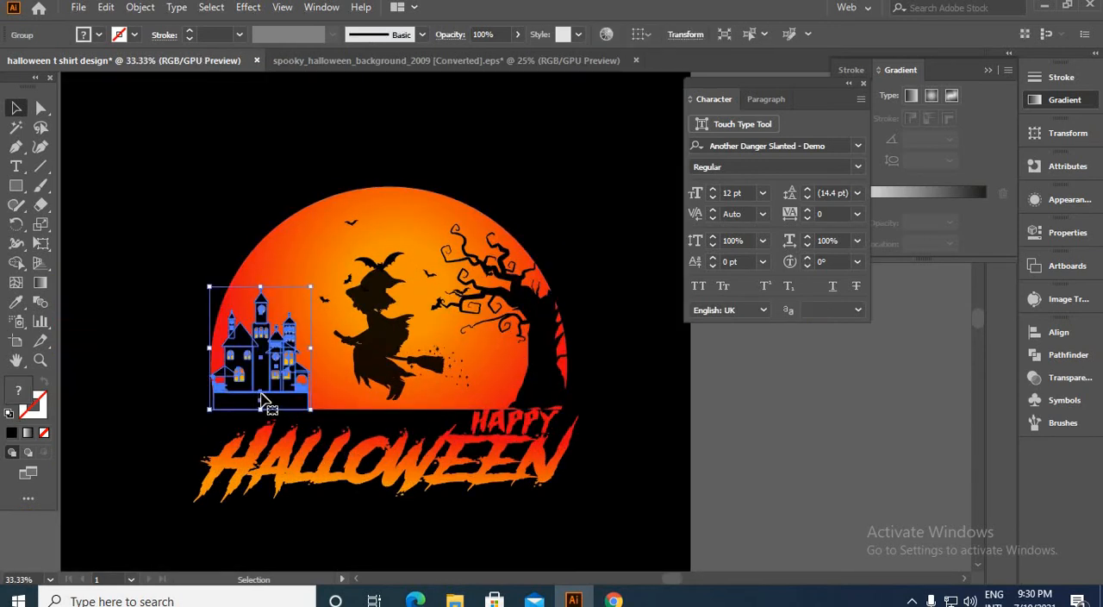
drag(263, 401, 333, 402)
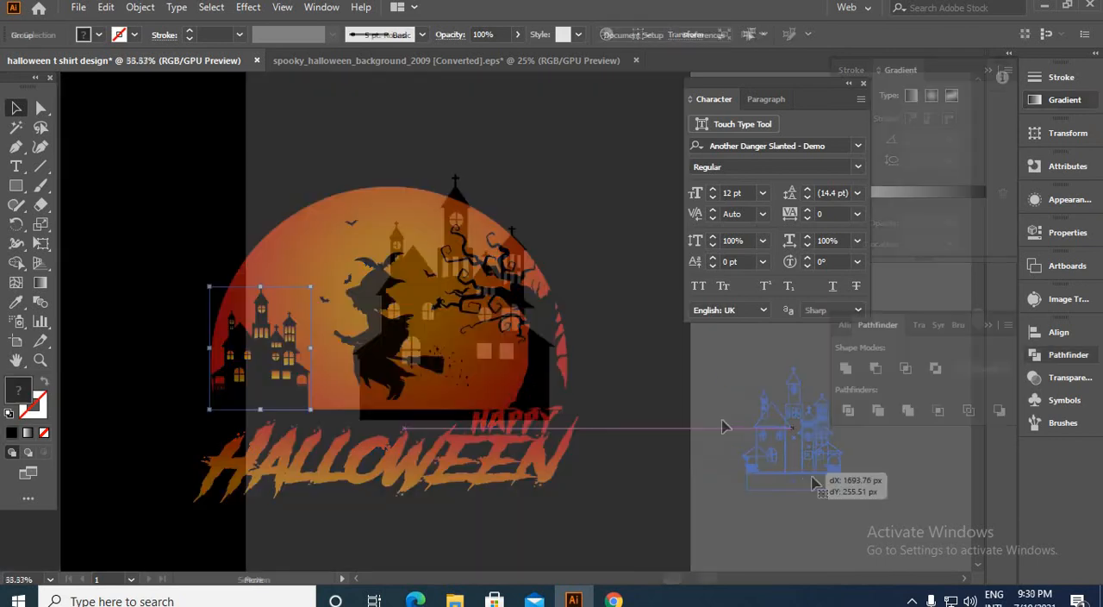
drag(812, 461, 148, 329)
scroll(673, 427, up, 3)
click(572, 439)
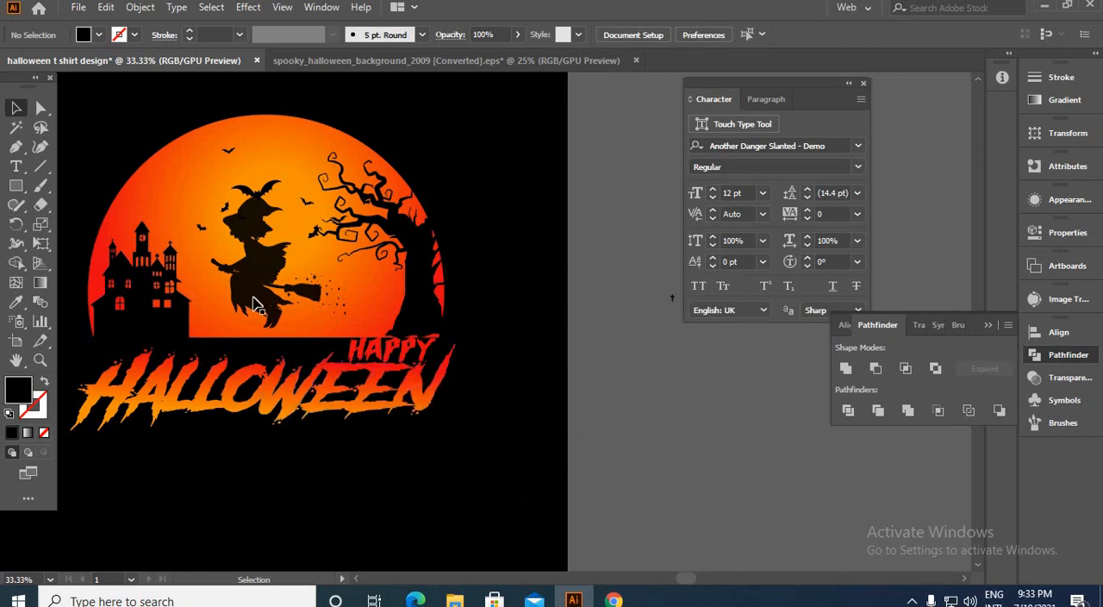
Step: Move the entire moon, silhouettes and lettering design off the black artboard onto the empty canvas beside it
key(space)
drag(252, 296, 414, 347)
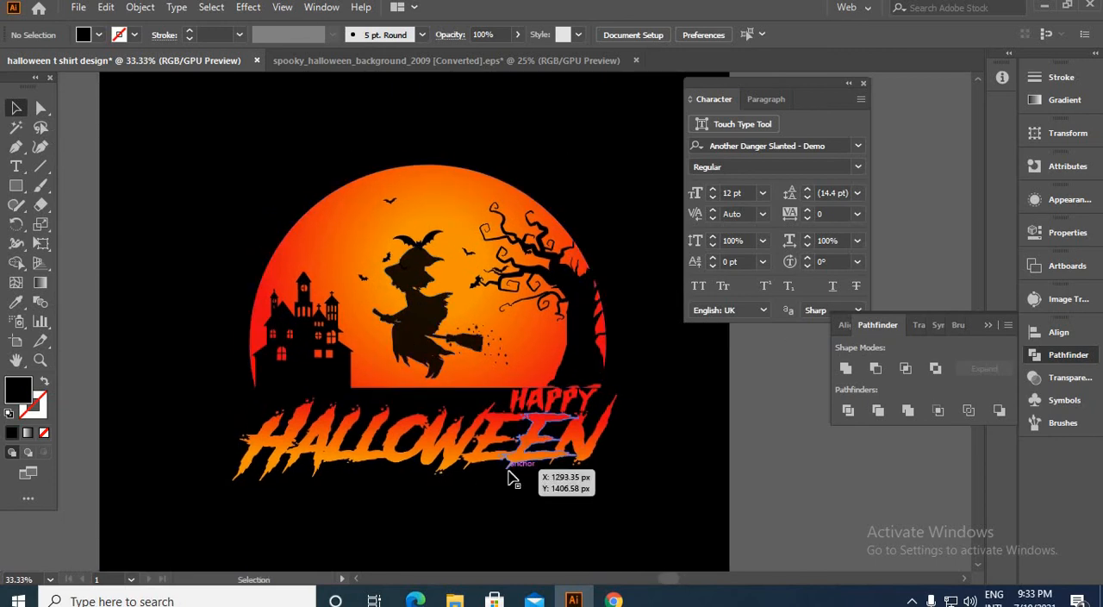
scroll(494, 358, down, 2)
scroll(457, 359, up, 3)
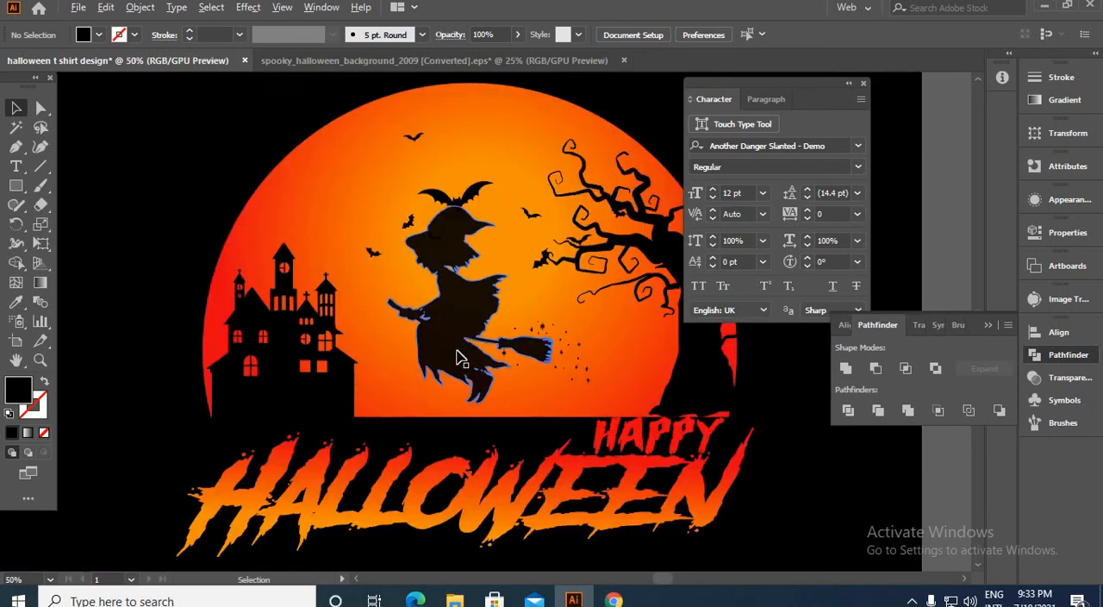
scroll(457, 360, down, 4)
drag(639, 452, 640, 452)
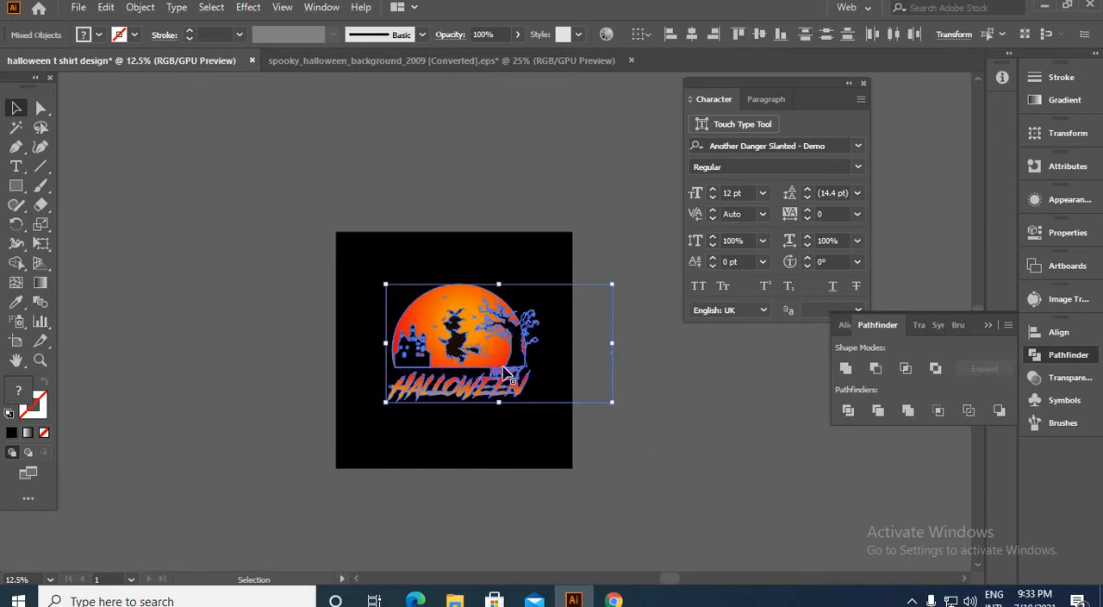
drag(503, 367, 805, 439)
click(786, 529)
key(space)
drag(529, 477, 213, 446)
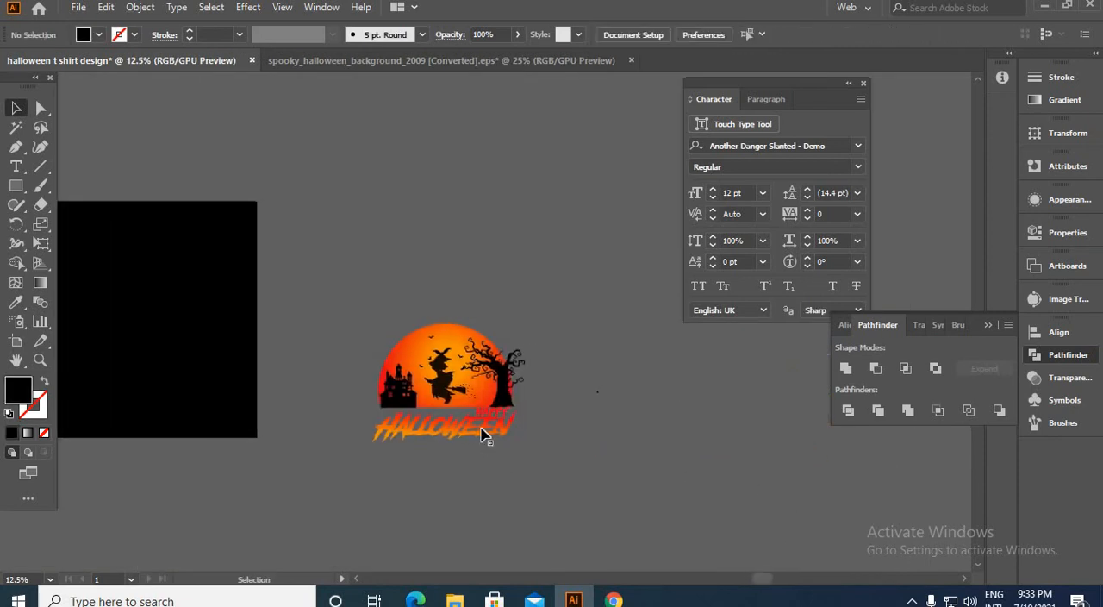
Step: Select all black shapes (castle, witch, bats and tree) with the Magic Wand and group them
scroll(469, 414, up, 4)
click(376, 301)
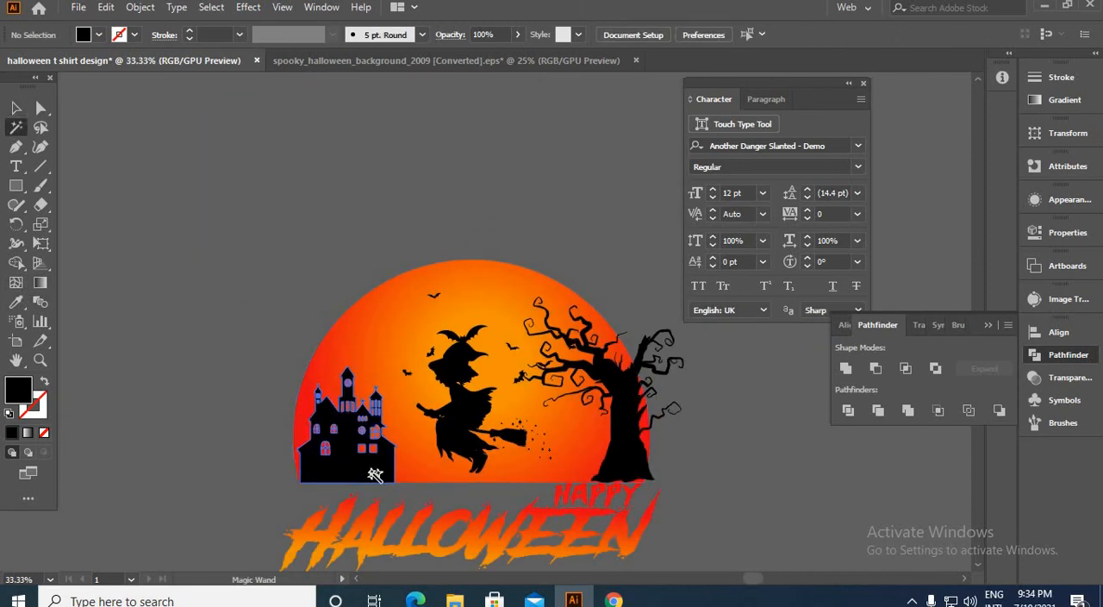
scroll(378, 498, up, 1)
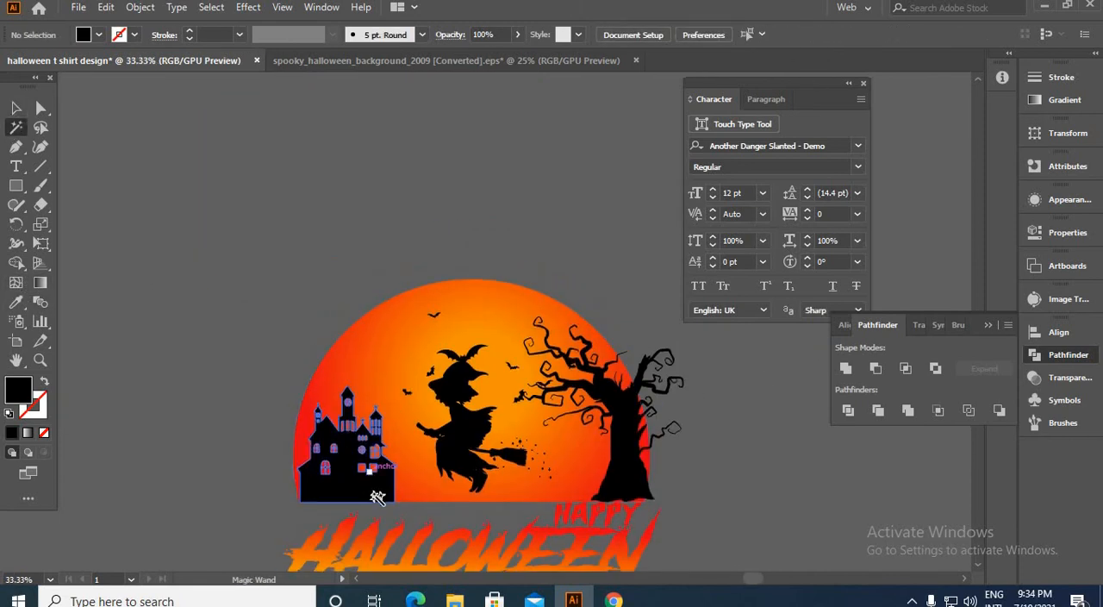
click(365, 493)
key(ctrl+g)
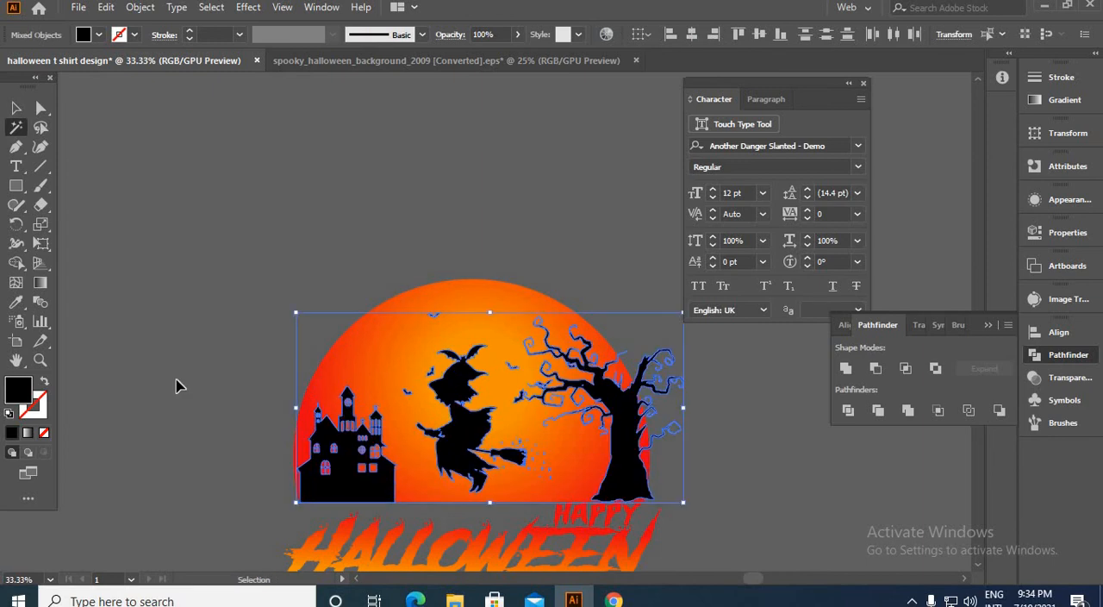
click(15, 108)
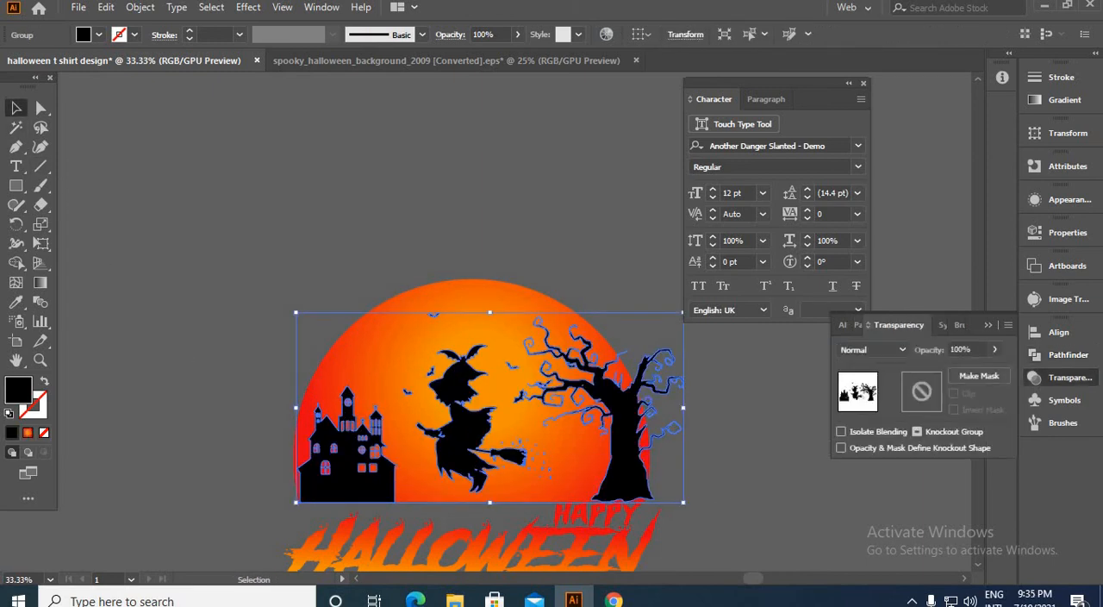
Step: Cut the black silhouette group and paste it in place into a non-clipping opacity mask on the moon, returning to the normal artwork
key(ctrl+x)
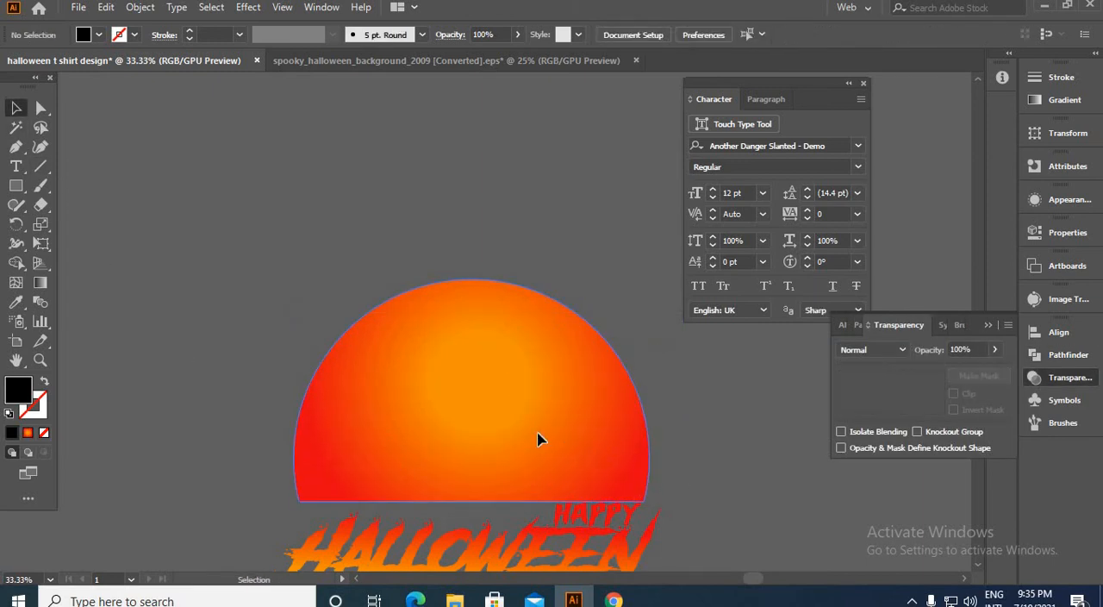
click(485, 441)
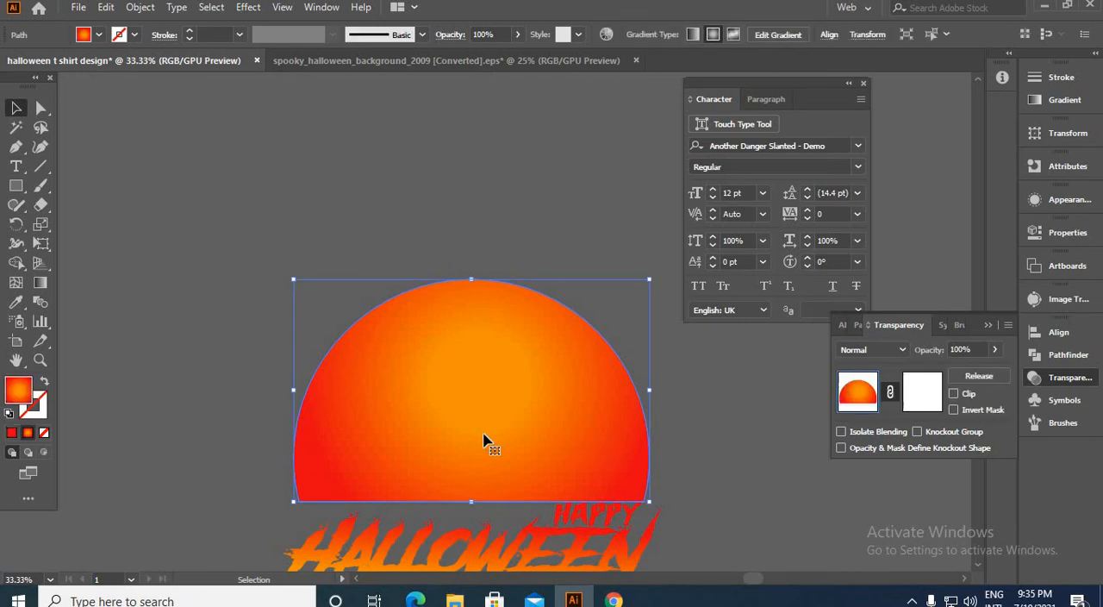
click(935, 408)
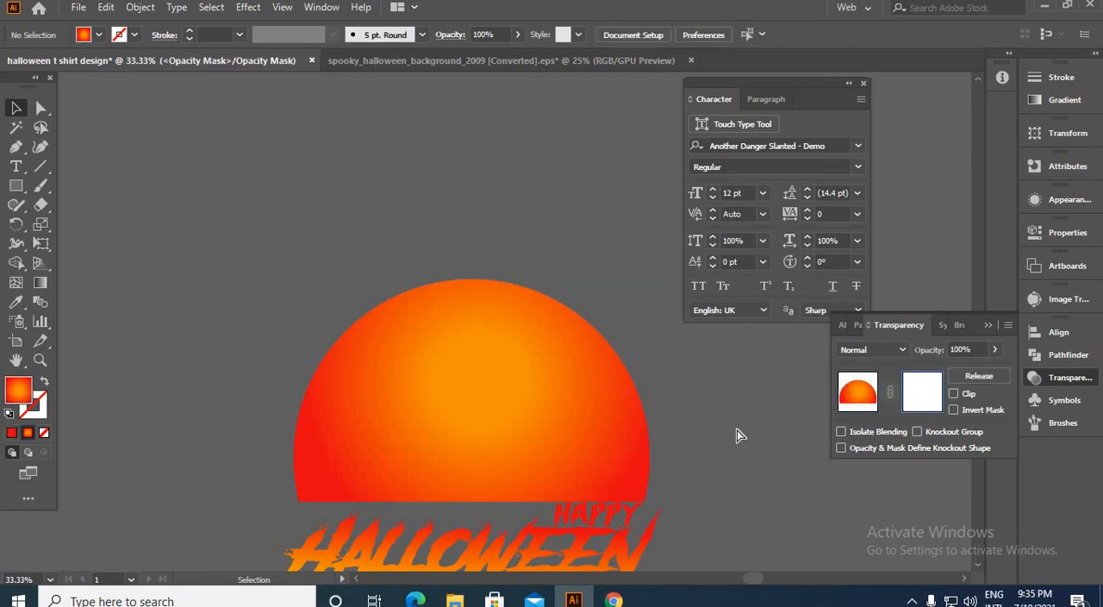
key(ctrl+f)
click(474, 226)
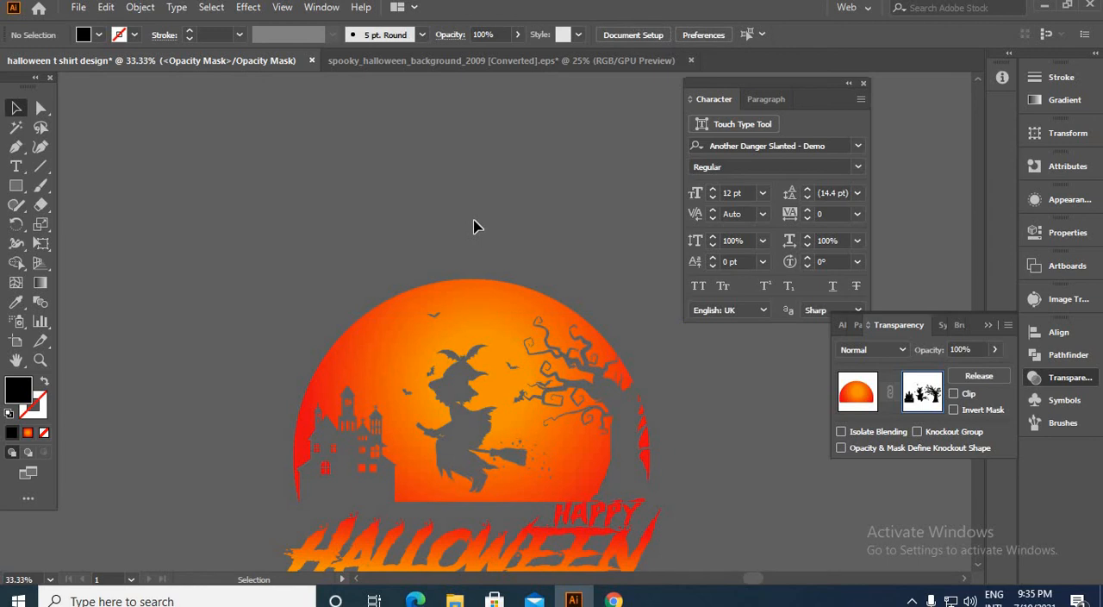
scroll(473, 226, down, 4)
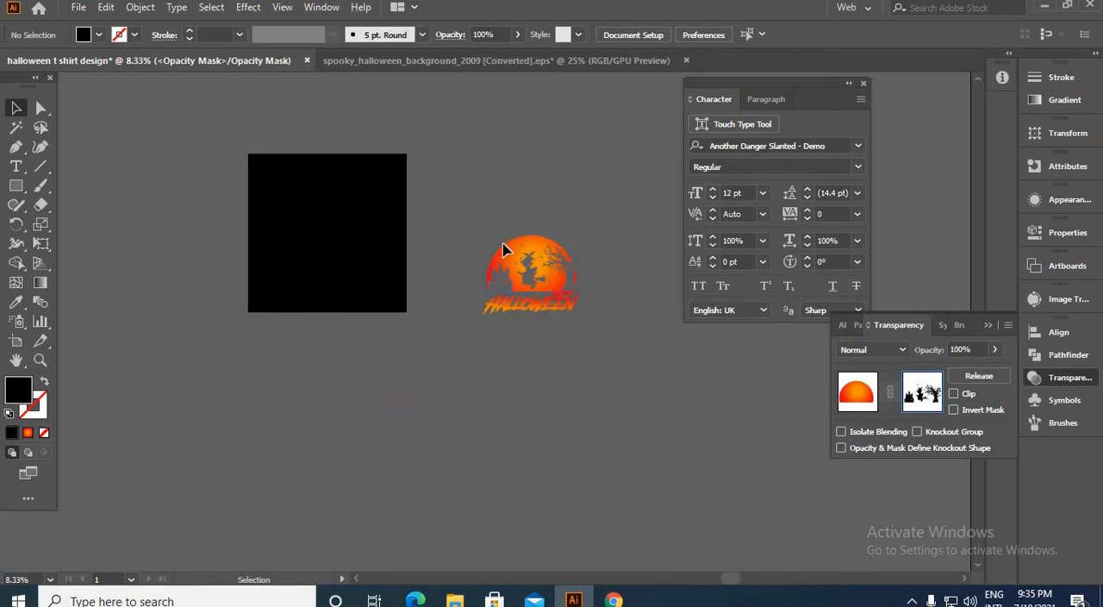
drag(618, 359, 625, 362)
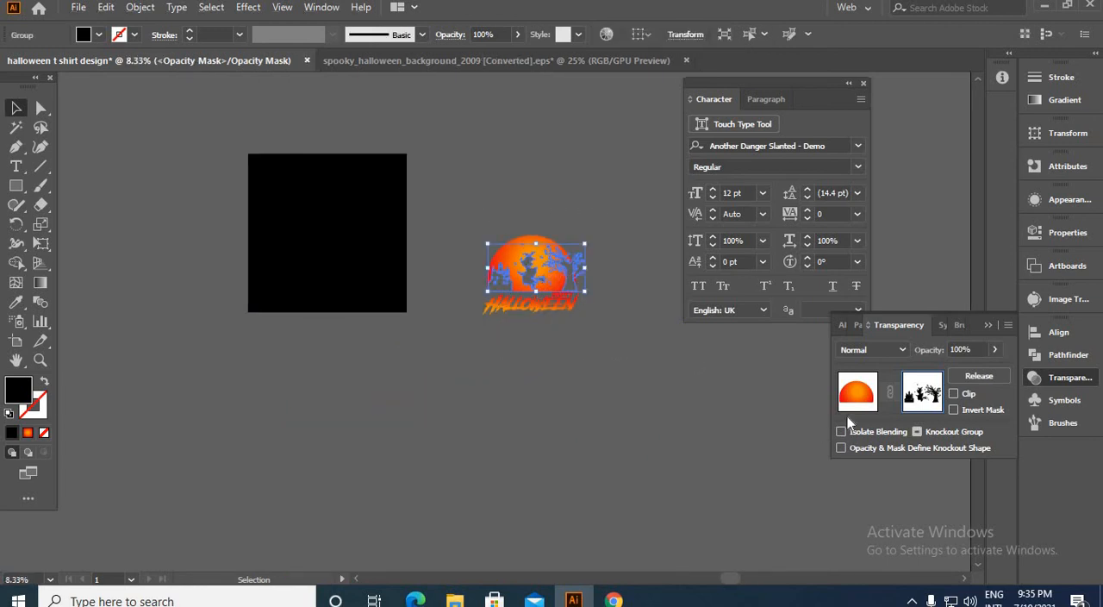
click(857, 392)
click(452, 204)
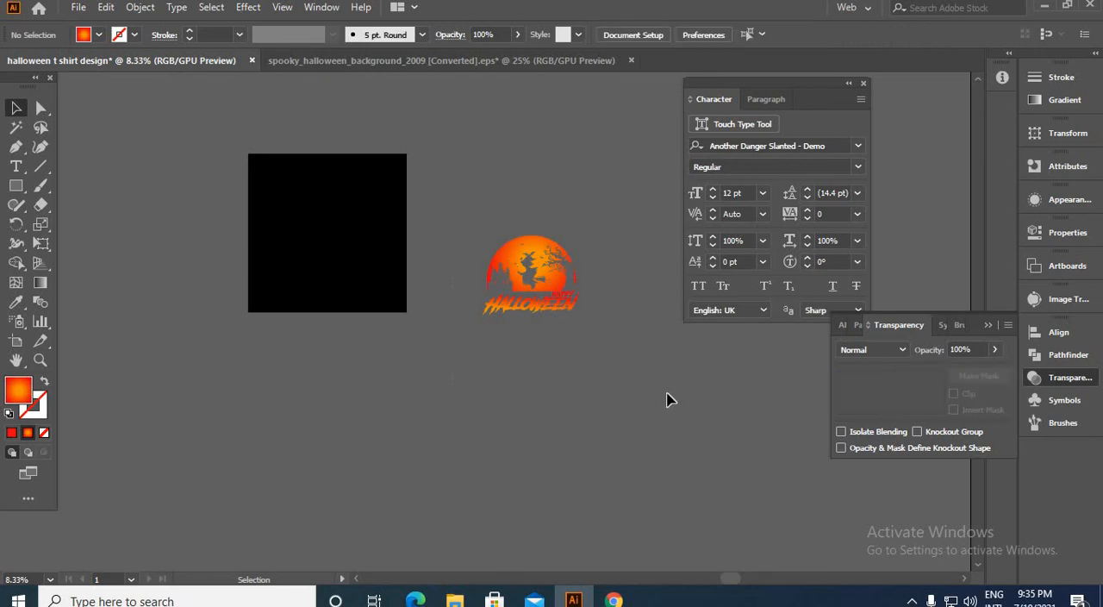
Step: Move the masked moon and the lettering back onto the black artboard
key(ctrl+a)
click(601, 405)
drag(526, 262, 340, 221)
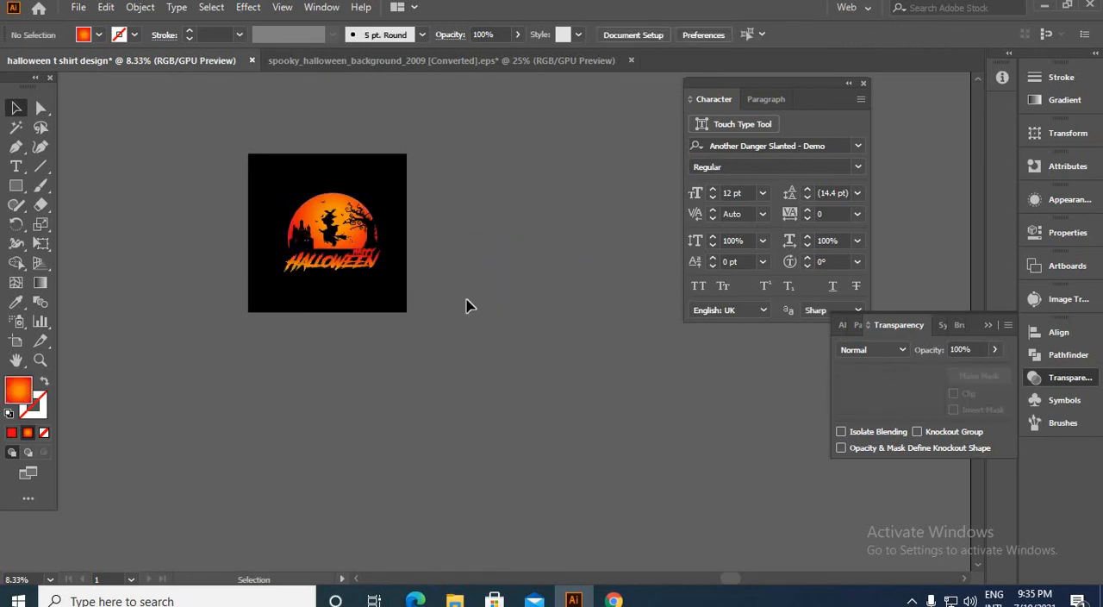
Step: Group the masked moon with the Happy Halloween lettering and shift the design slightly down on the black artboard
scroll(345, 220, up, 3)
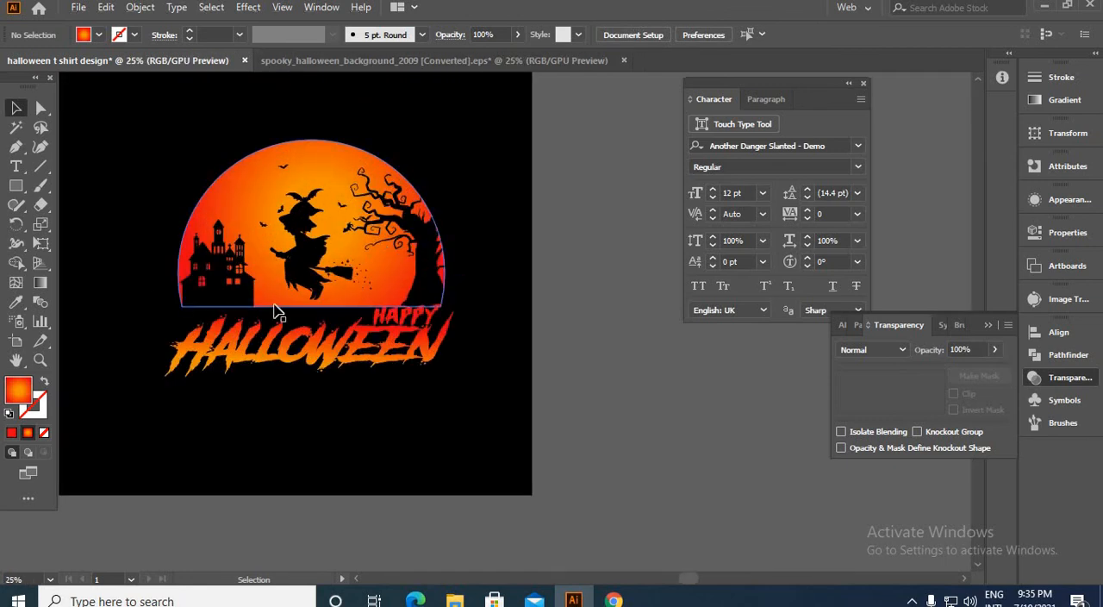
scroll(184, 291, up, 2)
scroll(259, 293, down, 1)
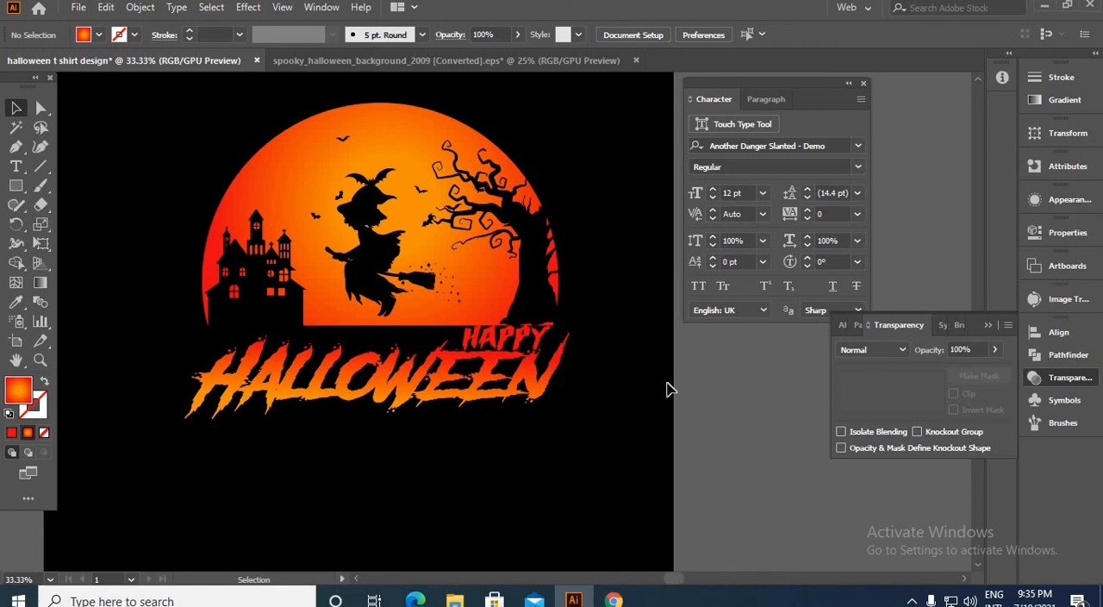
scroll(463, 308, down, 2)
scroll(463, 308, up, 2)
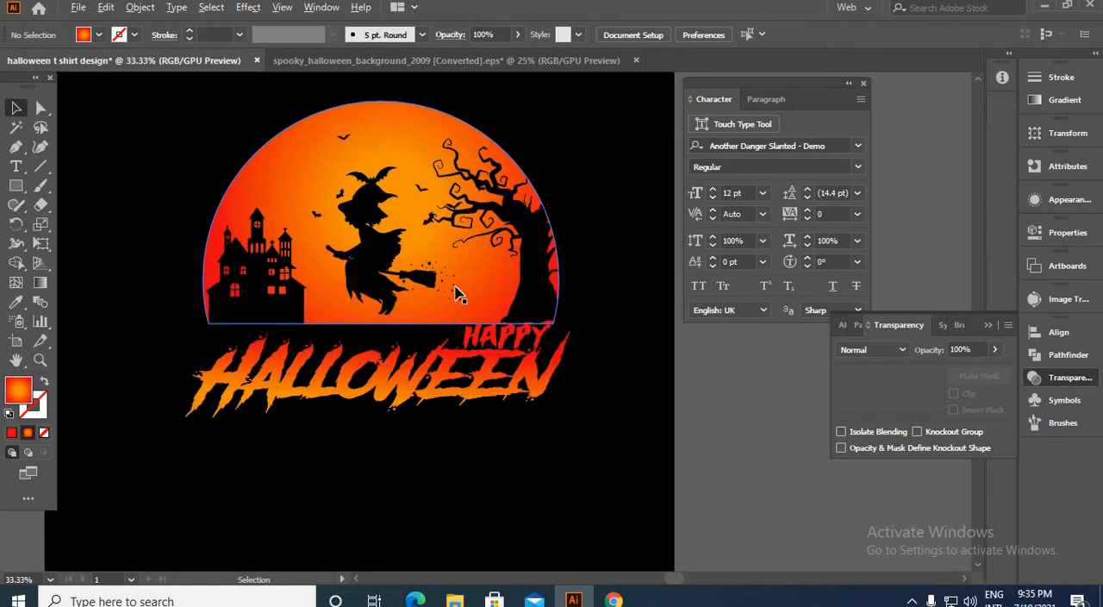
drag(499, 370, 492, 394)
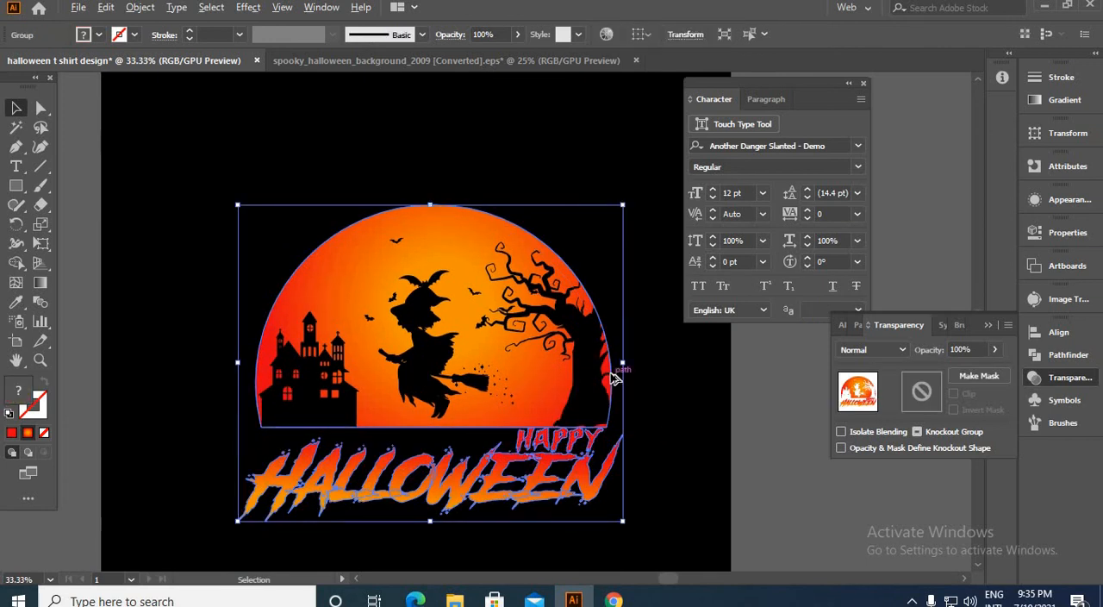
scroll(614, 378, down, 2)
scroll(599, 384, up, 1)
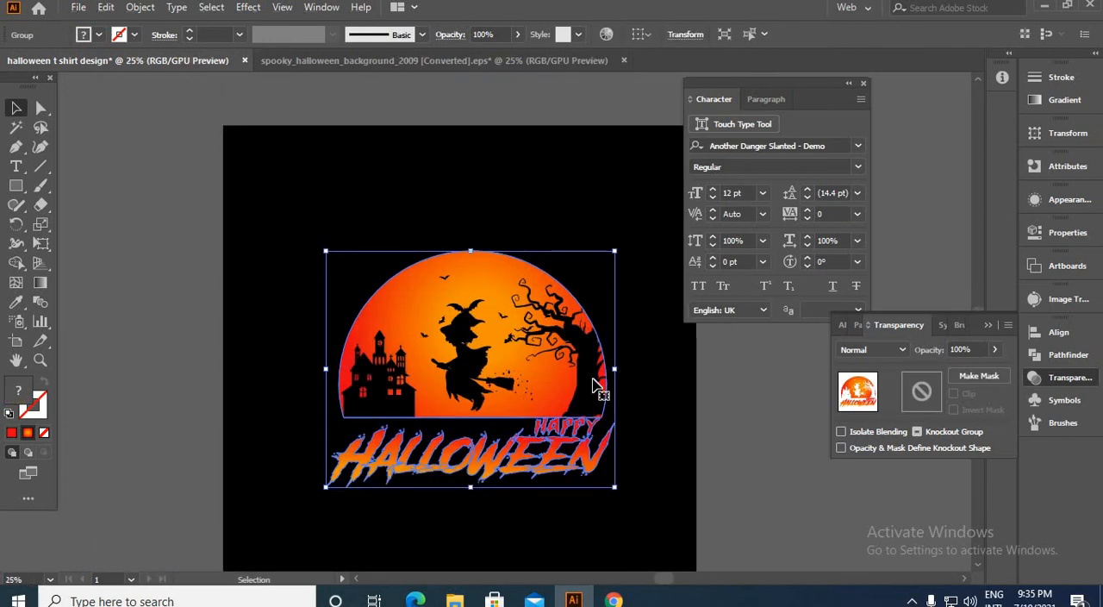